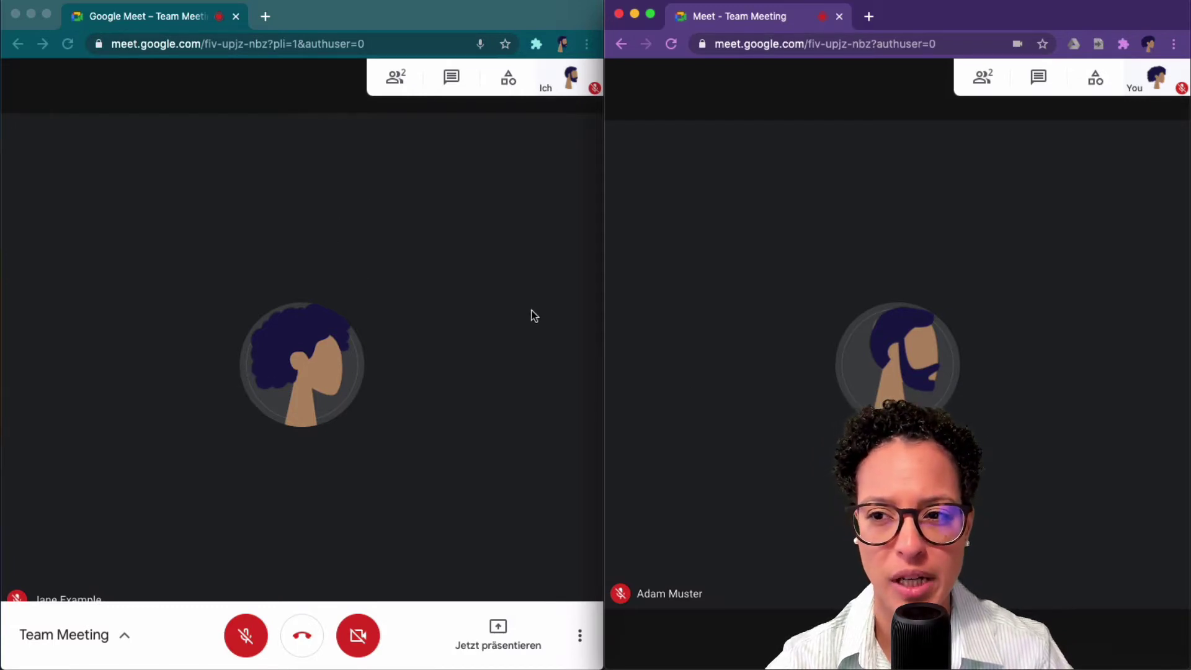
# Step: Have the Team Meeting call ready in two windows, both participants muted and cameras off
pyautogui.moveTo(796, 244)
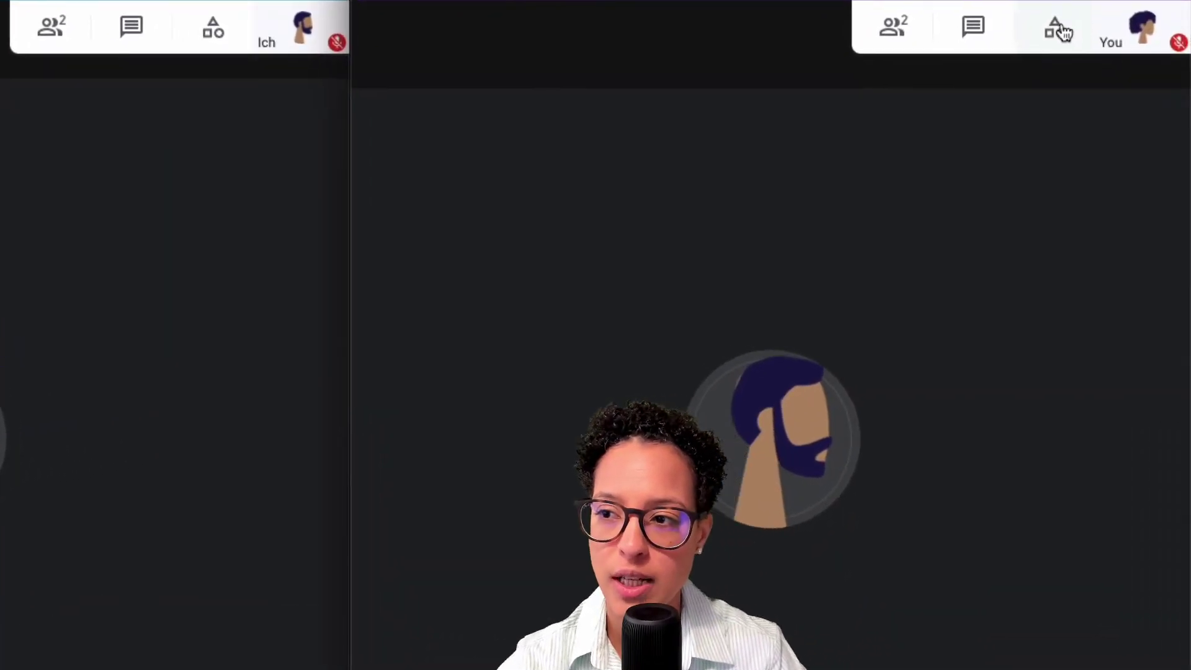
# Step: Open Activities > Polls and start a new poll
pyautogui.click(1059, 29)
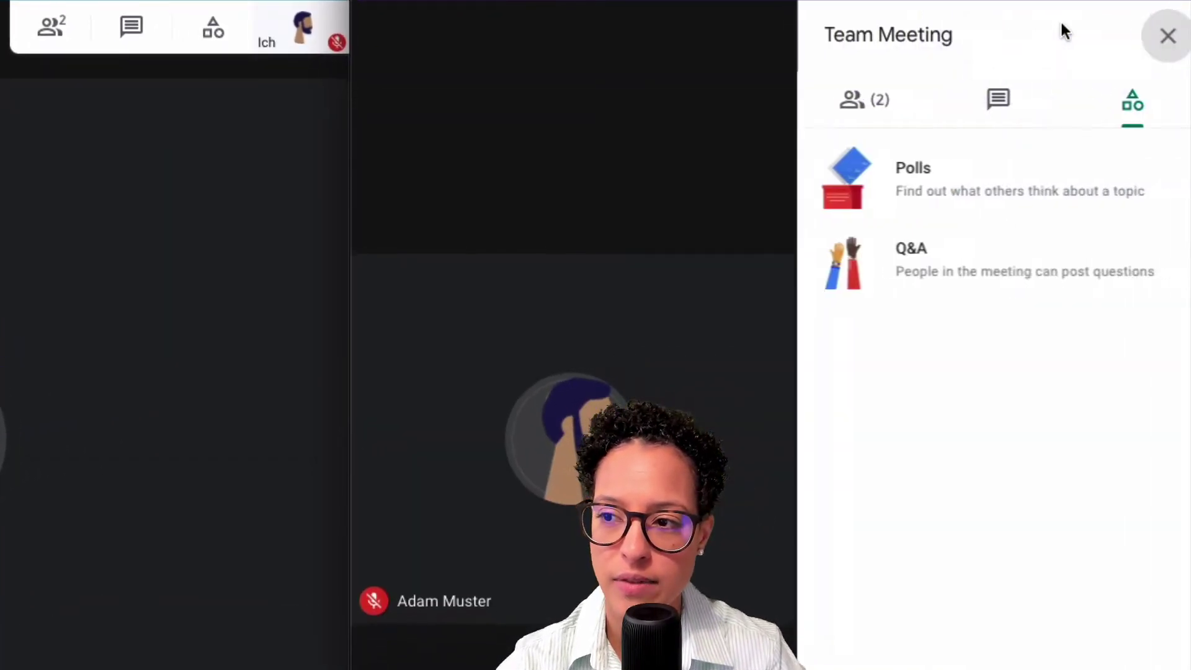
pyautogui.click(945, 202)
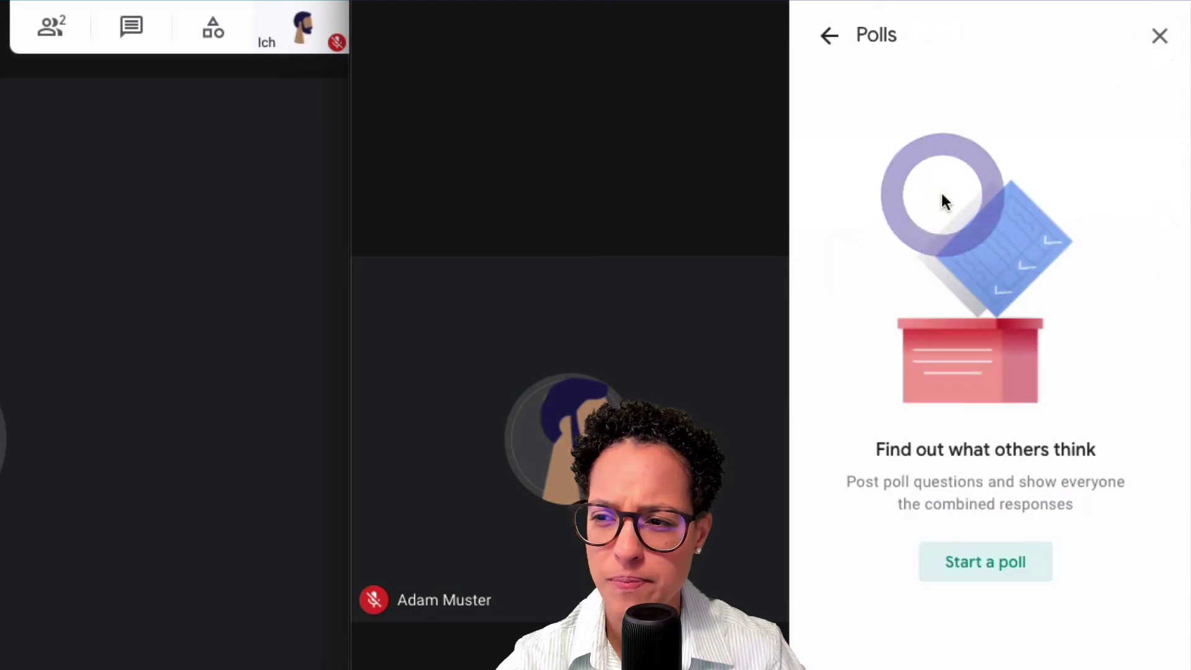
pyautogui.click(968, 557)
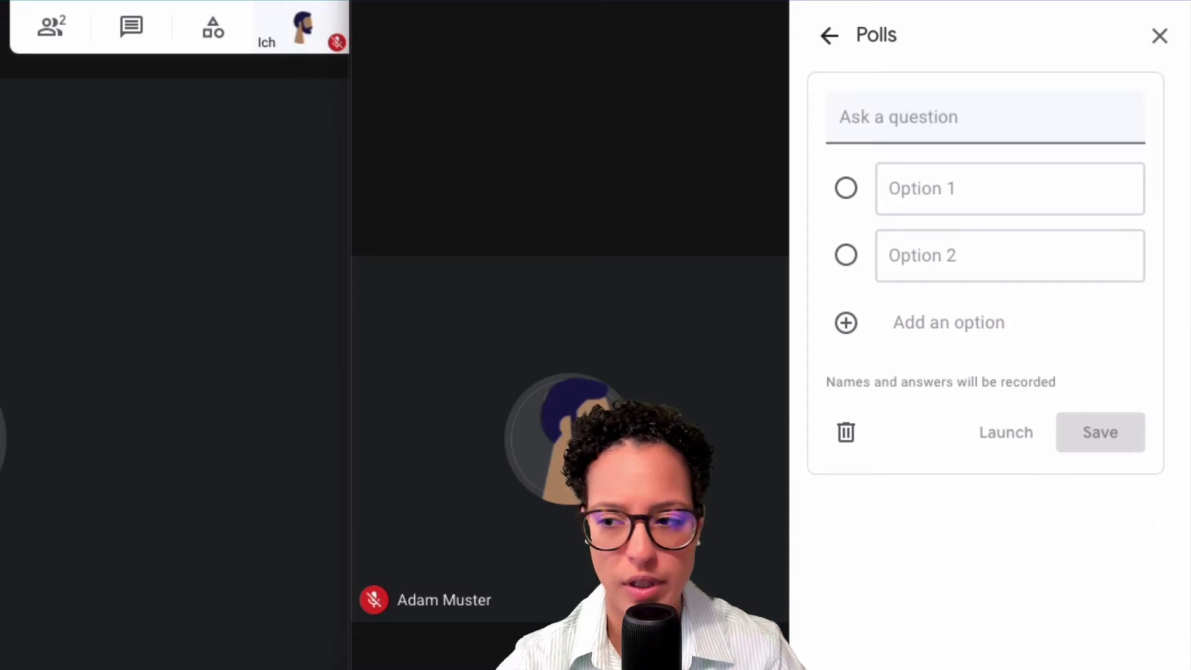
# Step: Enter the question 'Do you like the new poll functionality?' with options Yes, No, Maybe, and save
pyautogui.click(951, 111)
pyautogui.write('Do you like the new poll functionality?')
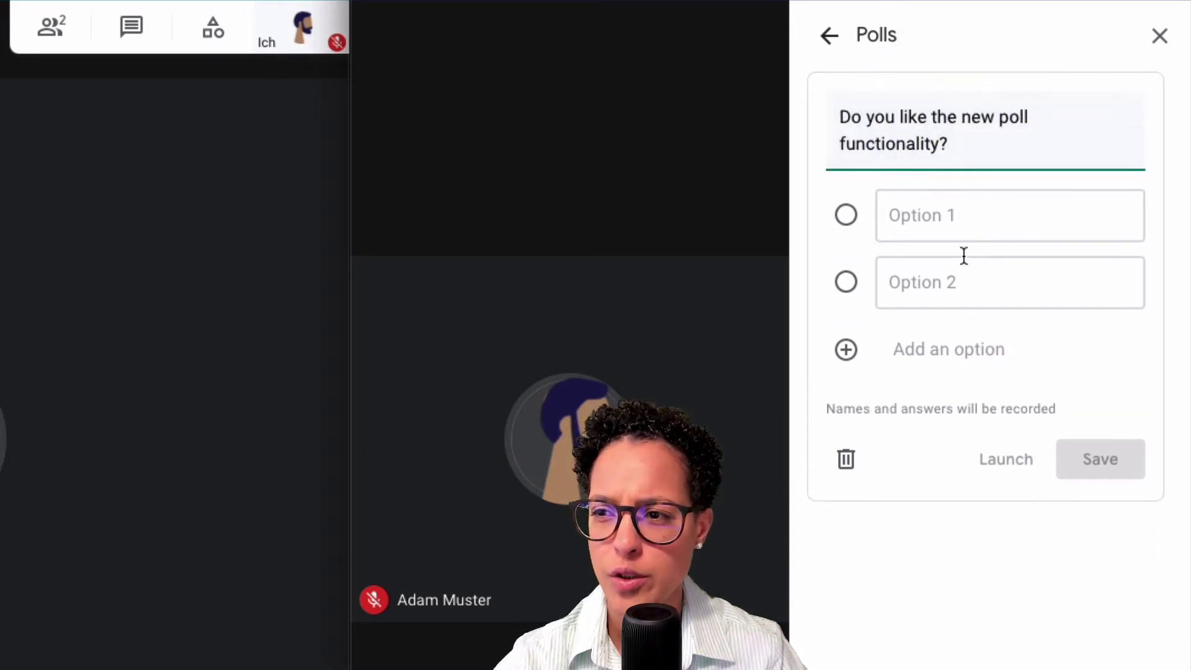
pyautogui.click(949, 209)
pyautogui.write('Yes')
pyautogui.click(1010, 283)
pyautogui.write('No')
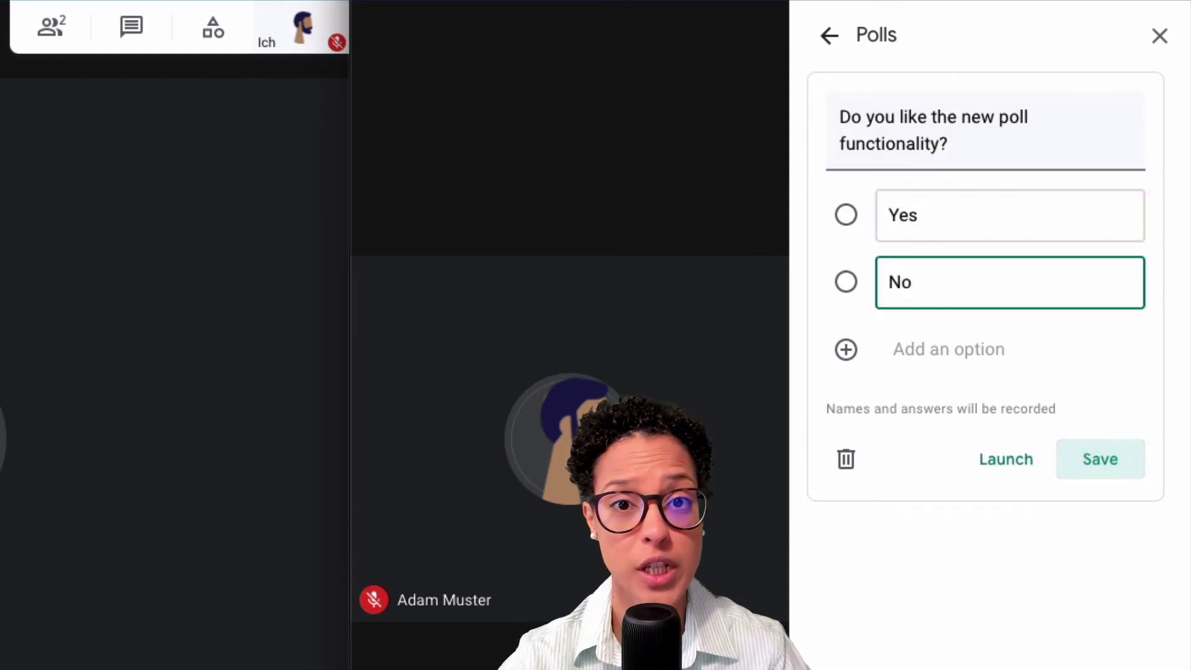
pyautogui.click(939, 347)
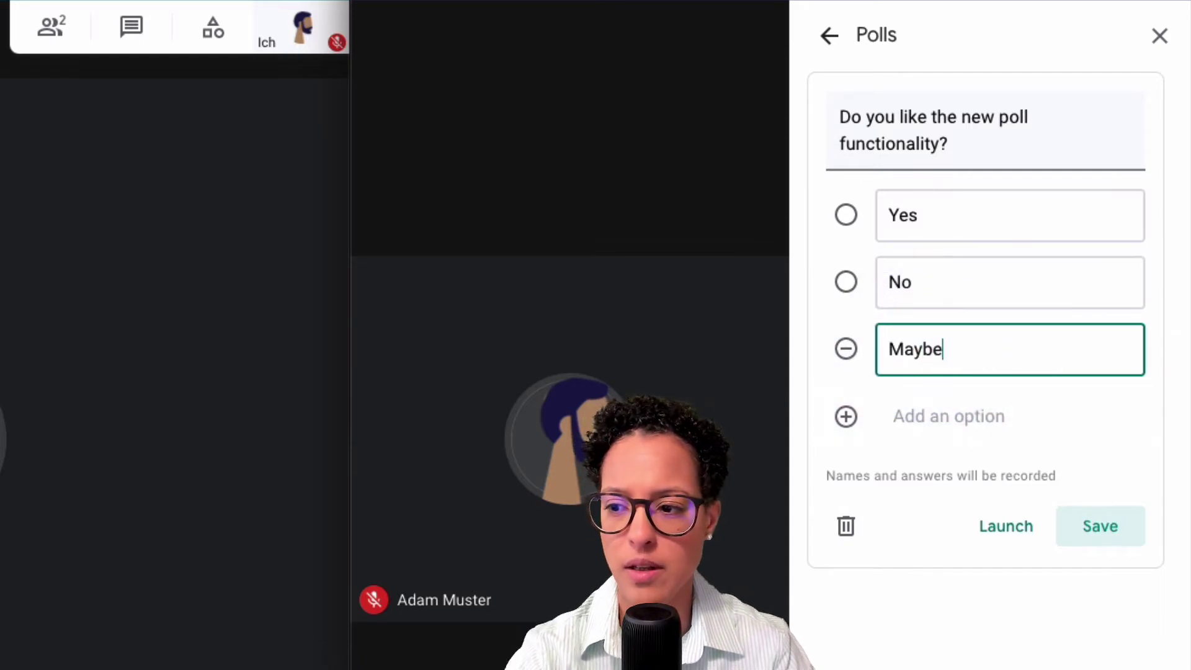
pyautogui.click(1102, 534)
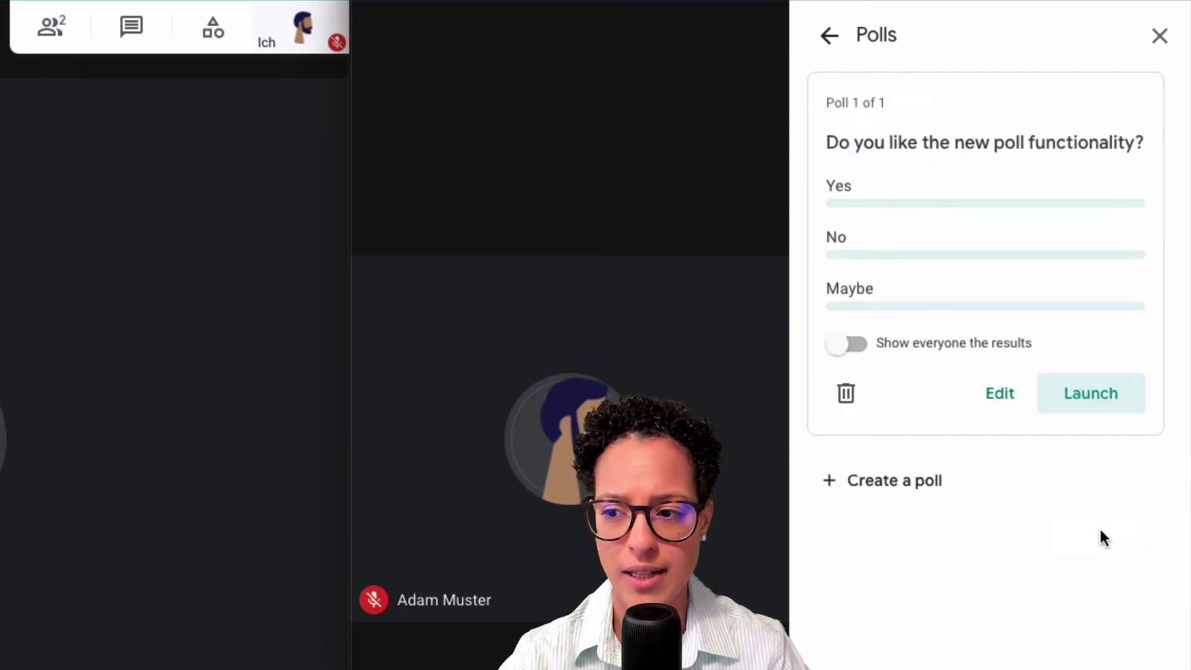
# Step: Start a second poll and paste in the question 'Will you be using polls?'
pyautogui.scroll(-1, 992, 497)
pyautogui.click(906, 429)
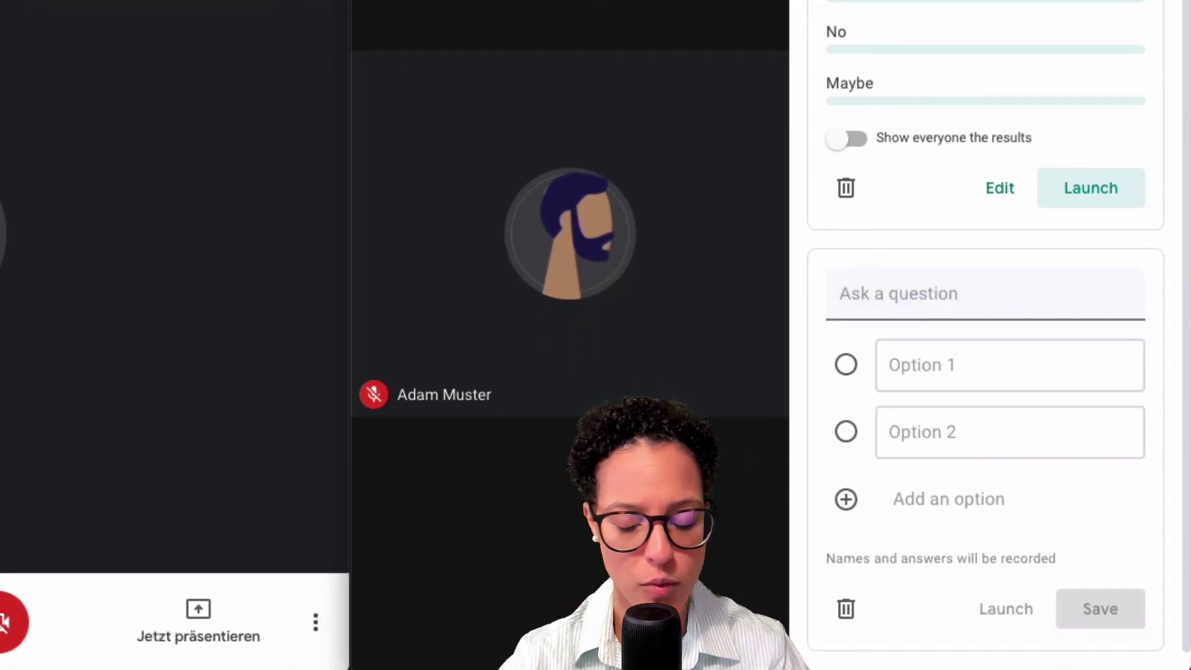
pyautogui.click(891, 292)
pyautogui.write('Will you be using polls?')
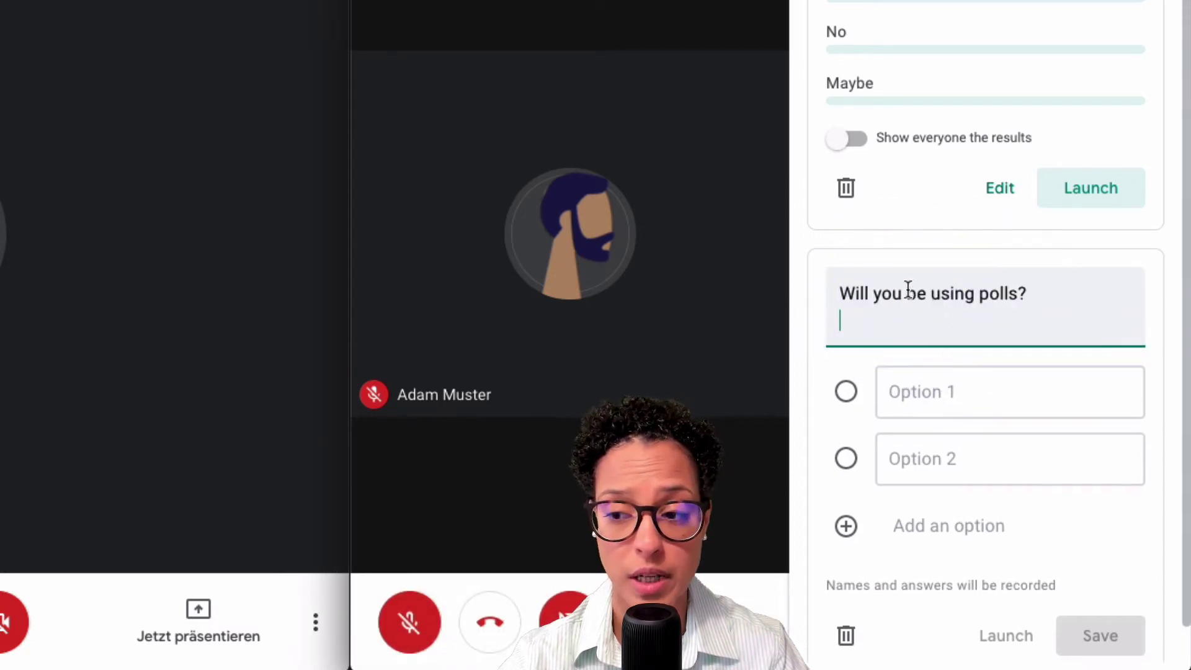
# Step: Fill in answers Yes, No and 'What are polls?', then save the poll
pyautogui.scroll(-1, 910, 348)
pyautogui.click(914, 354)
pyautogui.write('Yes')
pyautogui.press('Tab')
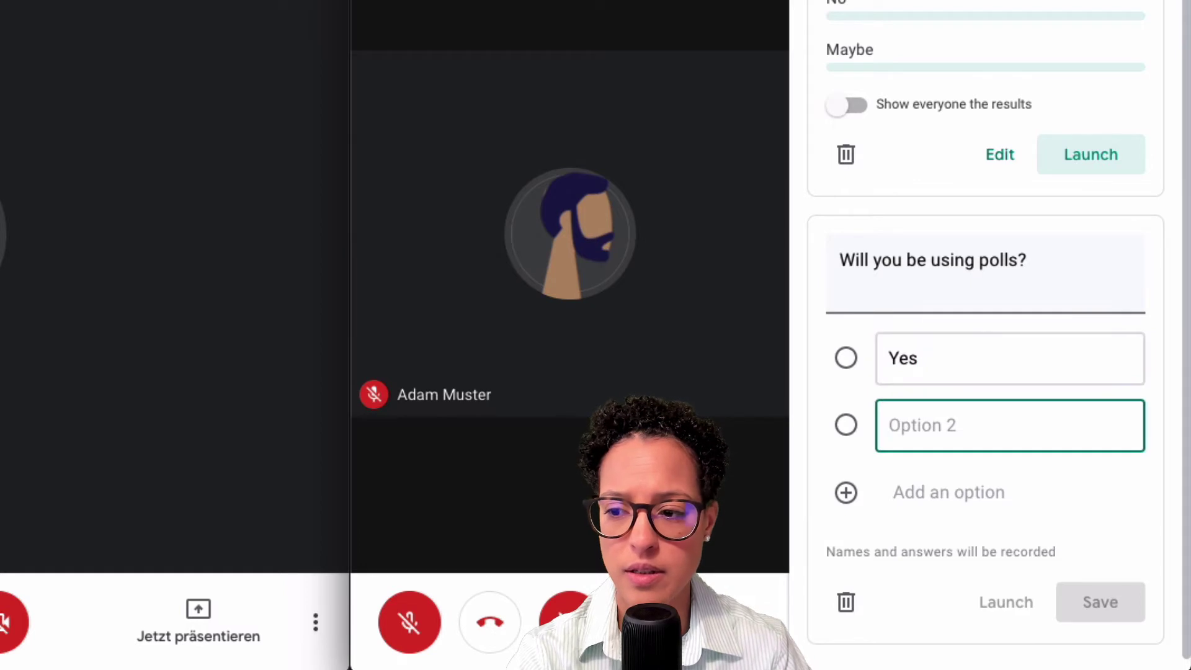
pyautogui.write('No')
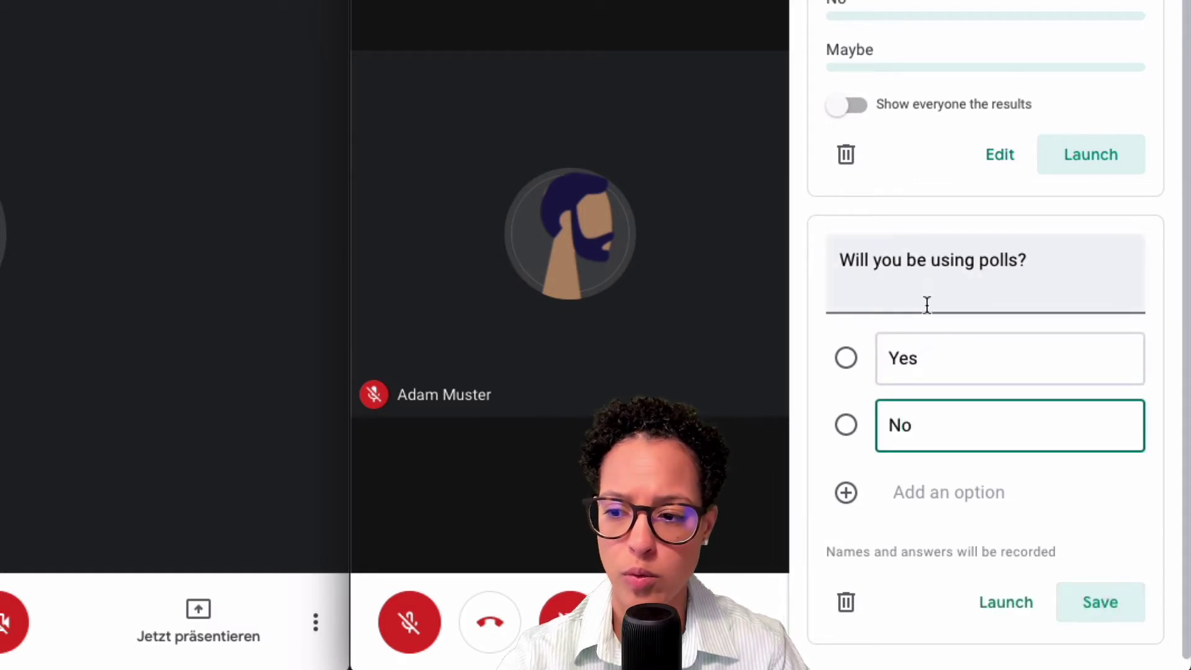
pyautogui.click(949, 494)
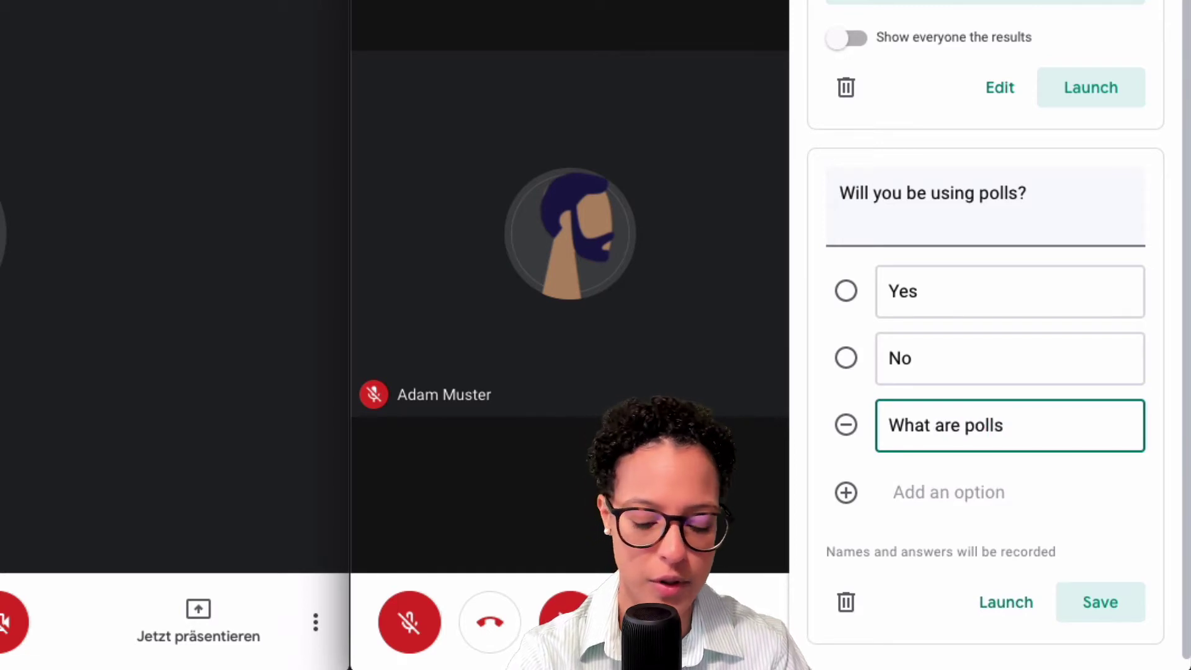
pyautogui.click(1107, 608)
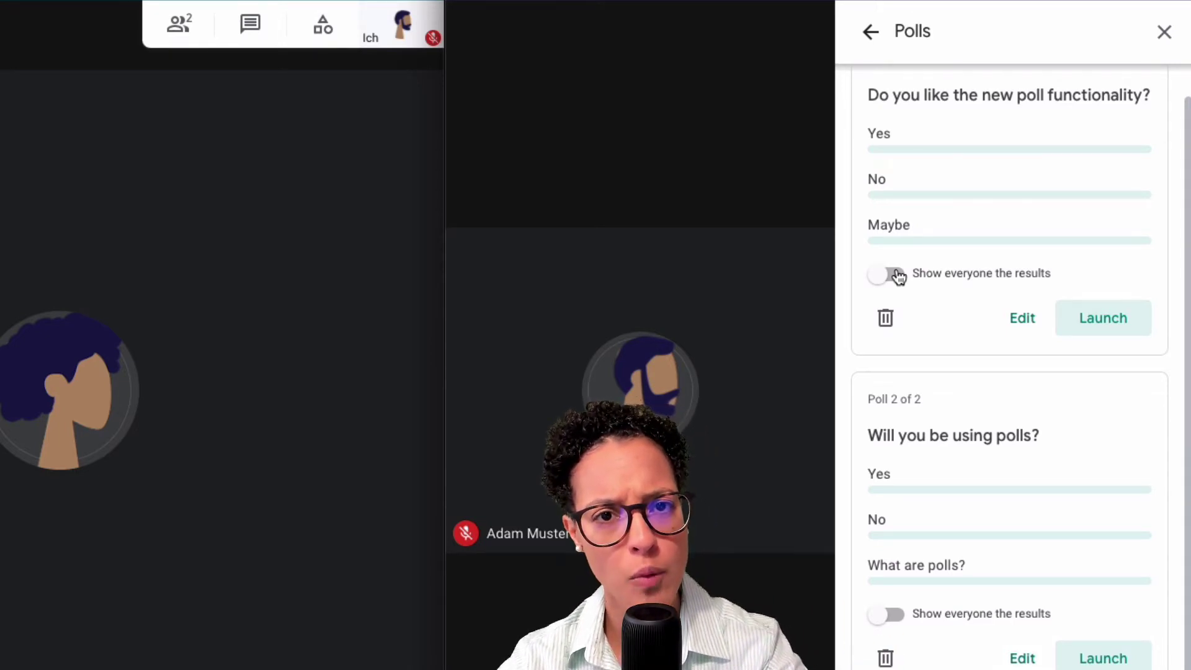
# Step: Turn on Show everyone the results for poll 1, then launch both polls
pyautogui.click(898, 277)
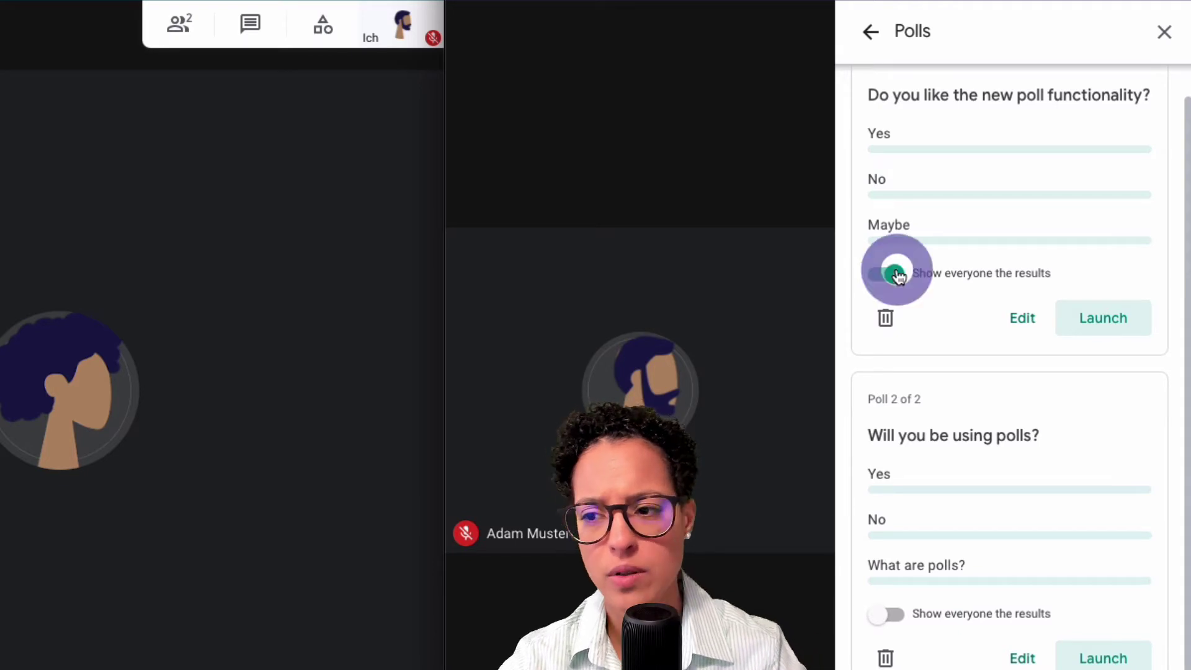
pyautogui.click(1100, 313)
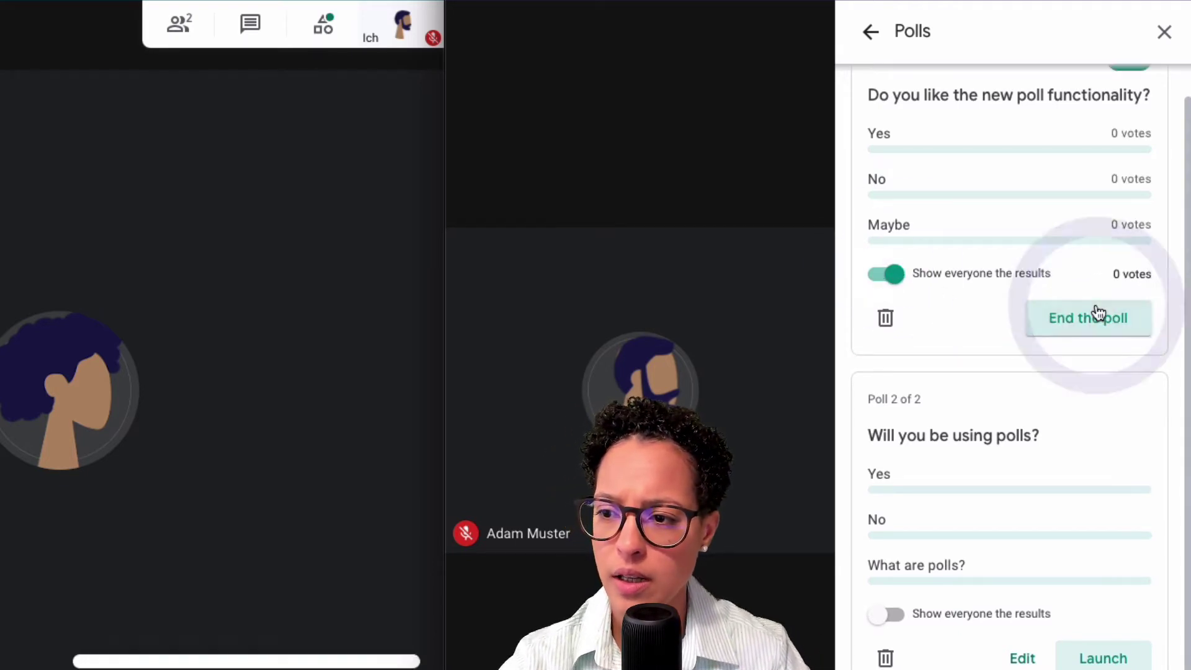
pyautogui.click(1090, 660)
pyautogui.scroll(1, 1017, 429)
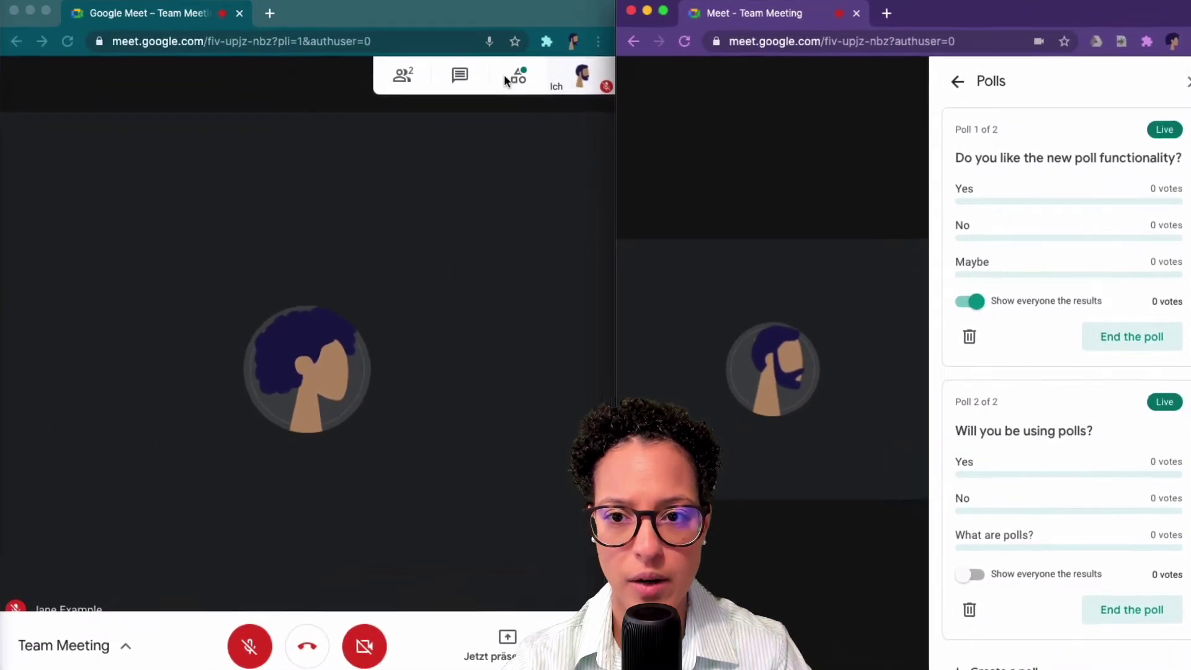
# Step: As the participant, open Activities > Umfragen and vote Yes on poll 1 and 'What are polls?' on poll 2
pyautogui.click(511, 78)
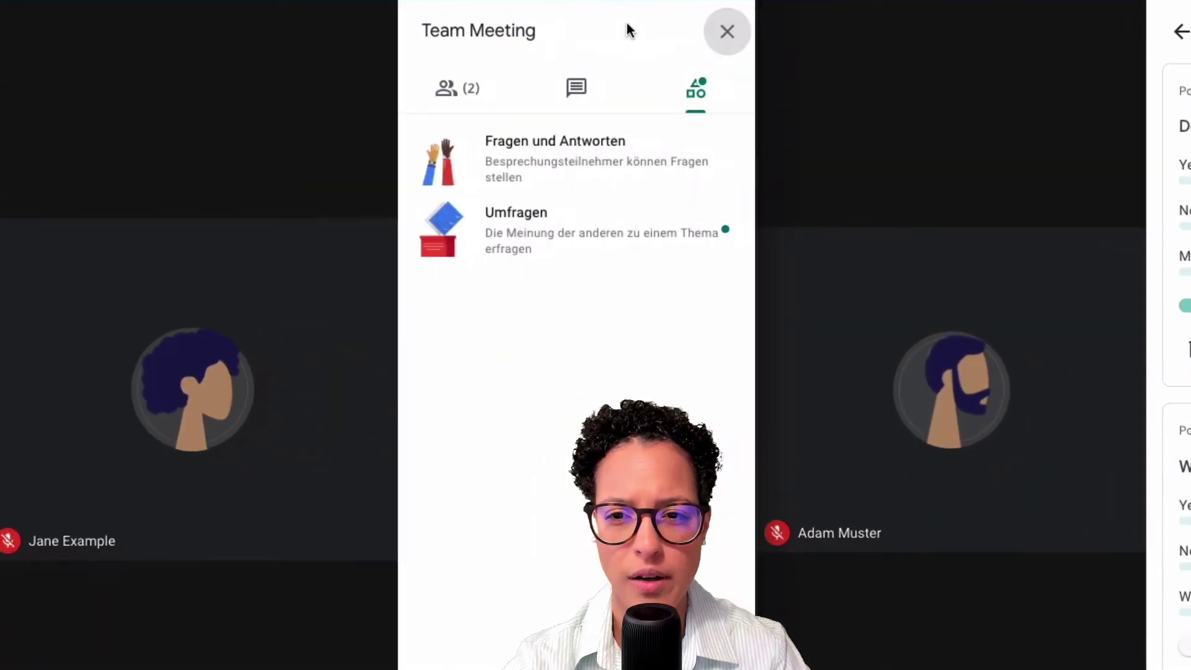
pyautogui.click(543, 215)
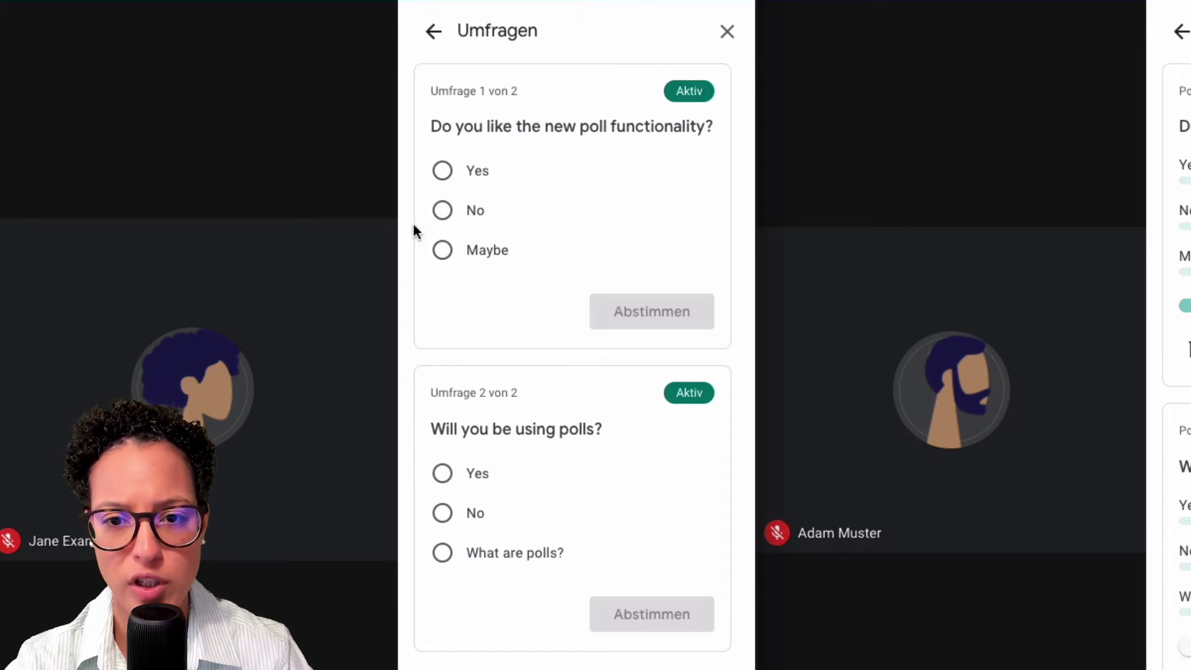
pyautogui.click(444, 173)
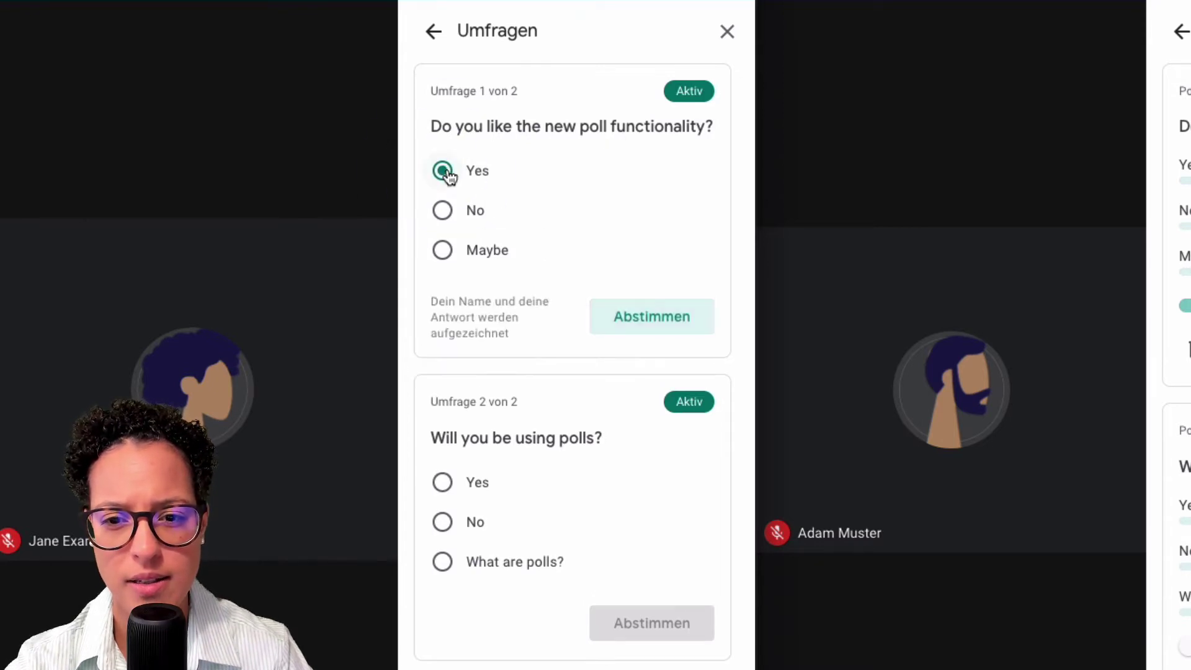
pyautogui.click(670, 321)
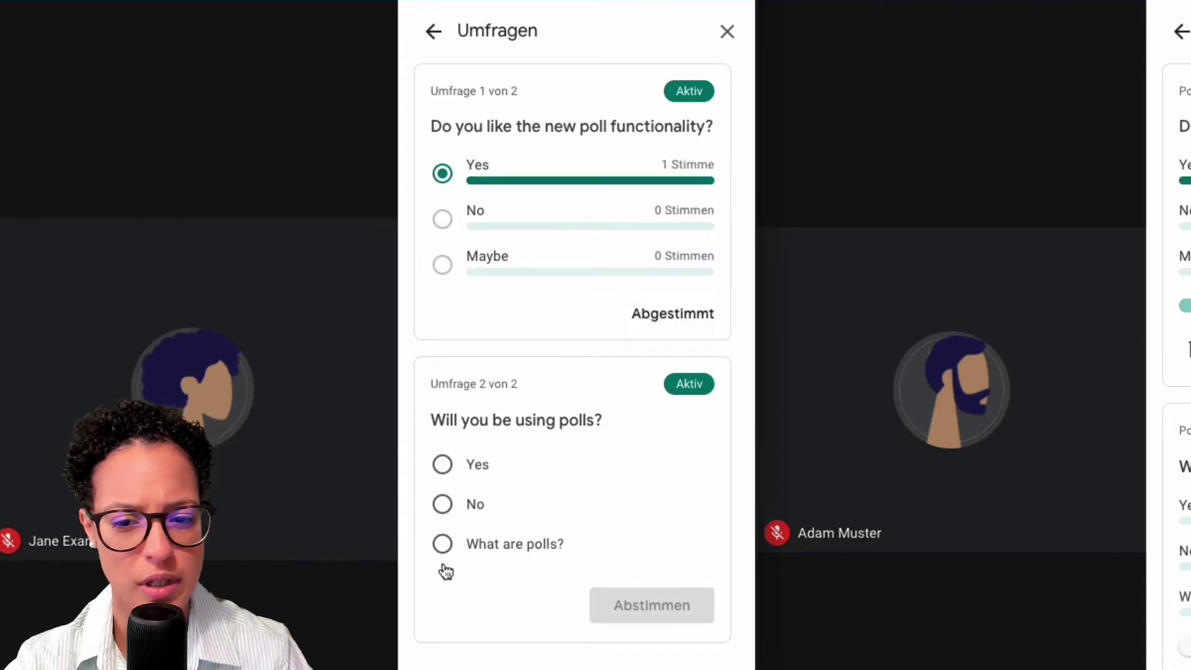
pyautogui.click(451, 543)
pyautogui.click(661, 614)
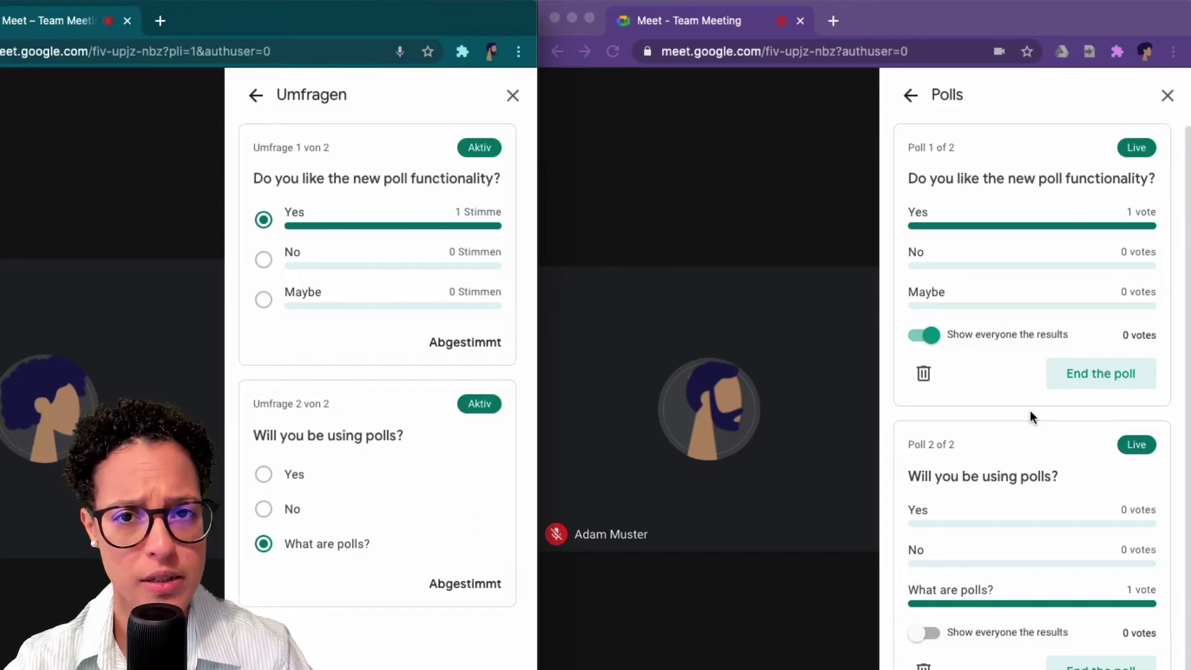
# Step: In the host window, end poll 1 and poll 2, then close the Polls panel
pyautogui.click(981, 381)
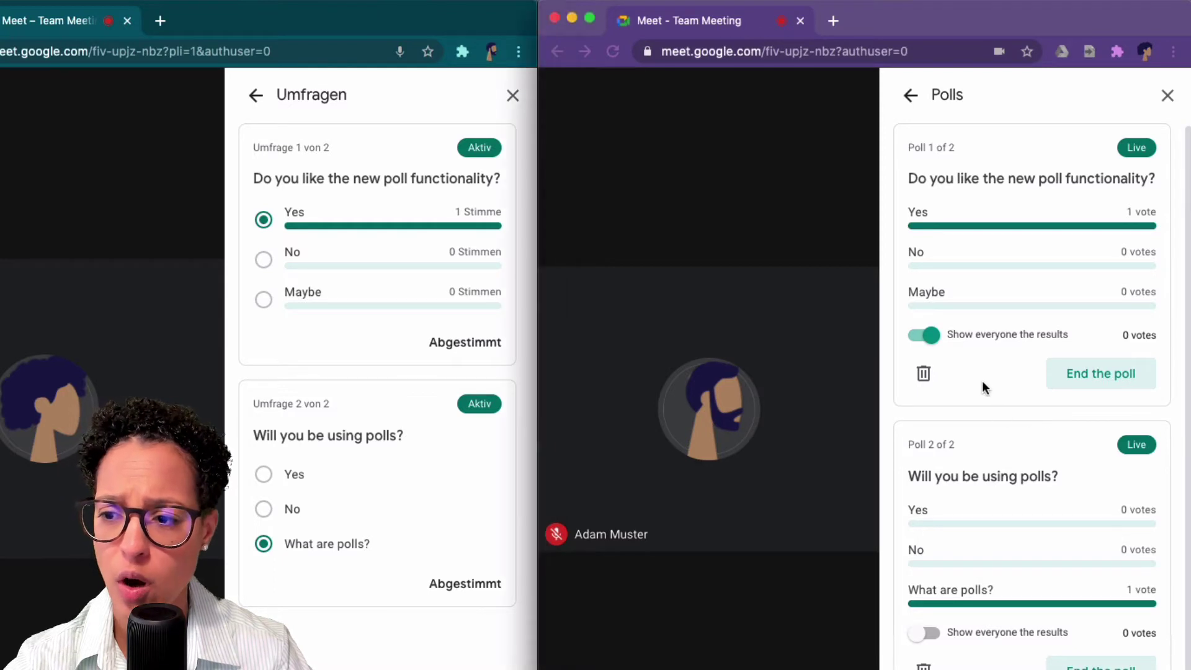
pyautogui.click(1096, 378)
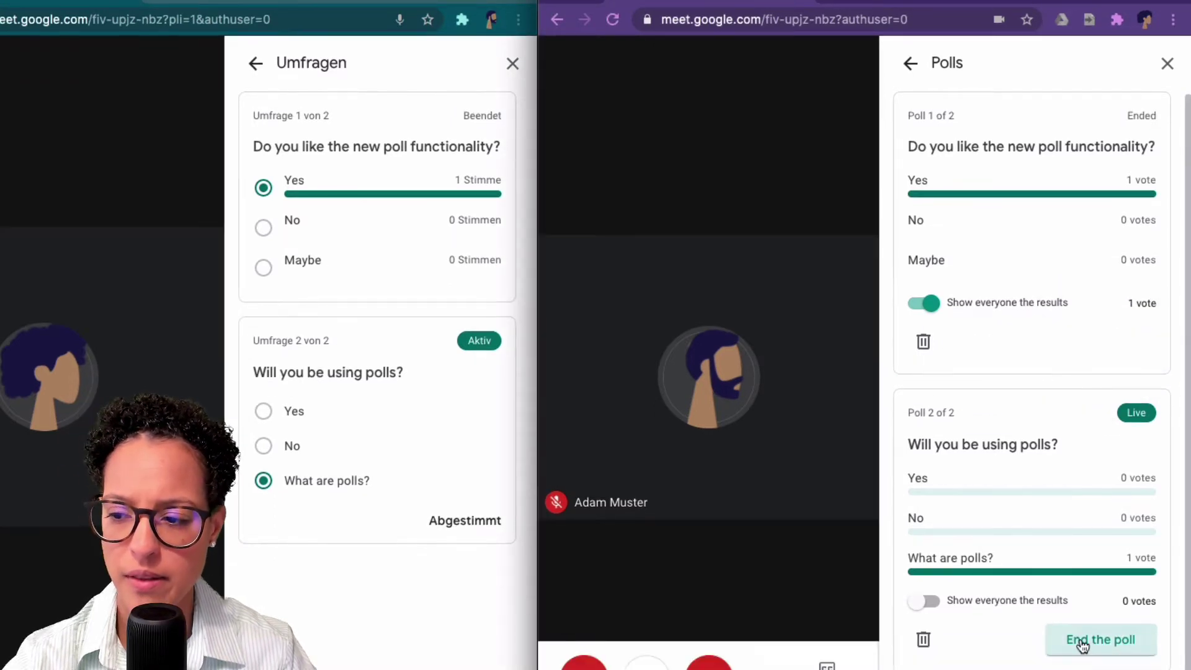
pyautogui.click(1083, 643)
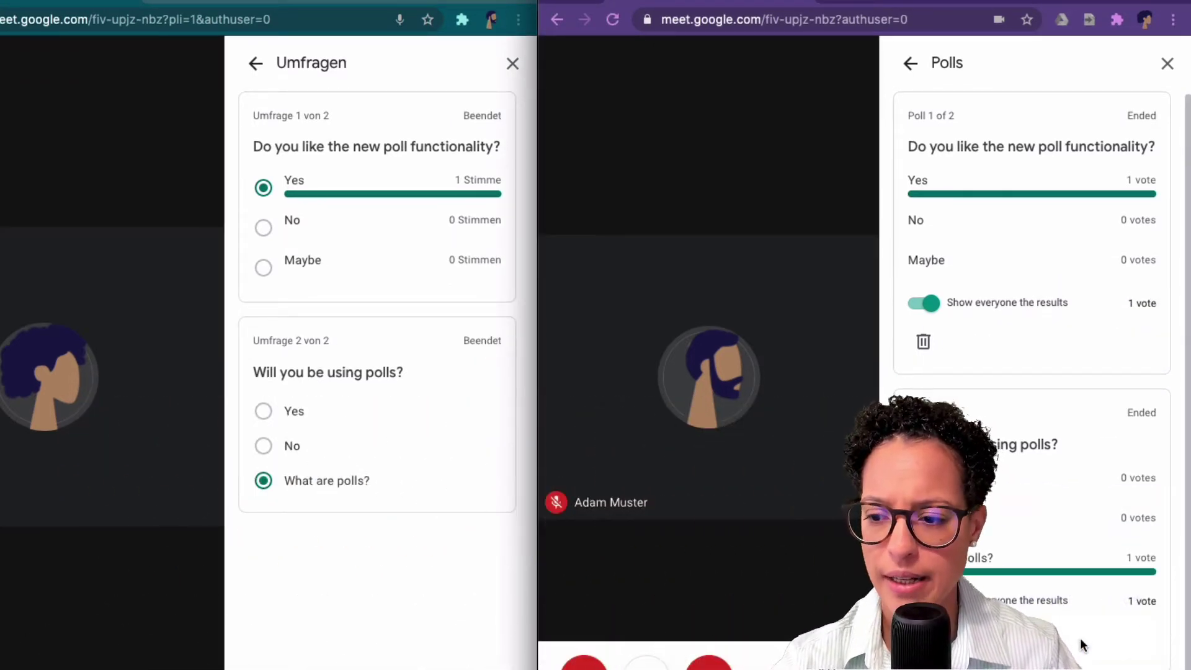
pyautogui.scroll(-1, 1052, 527)
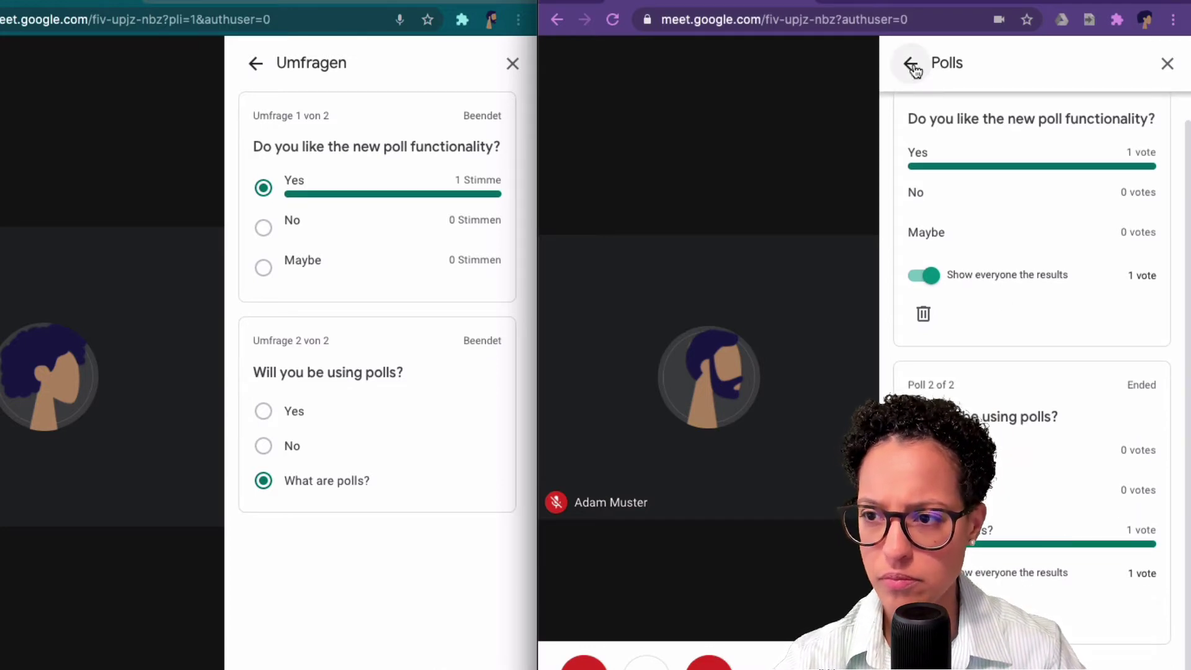
pyautogui.click(1167, 63)
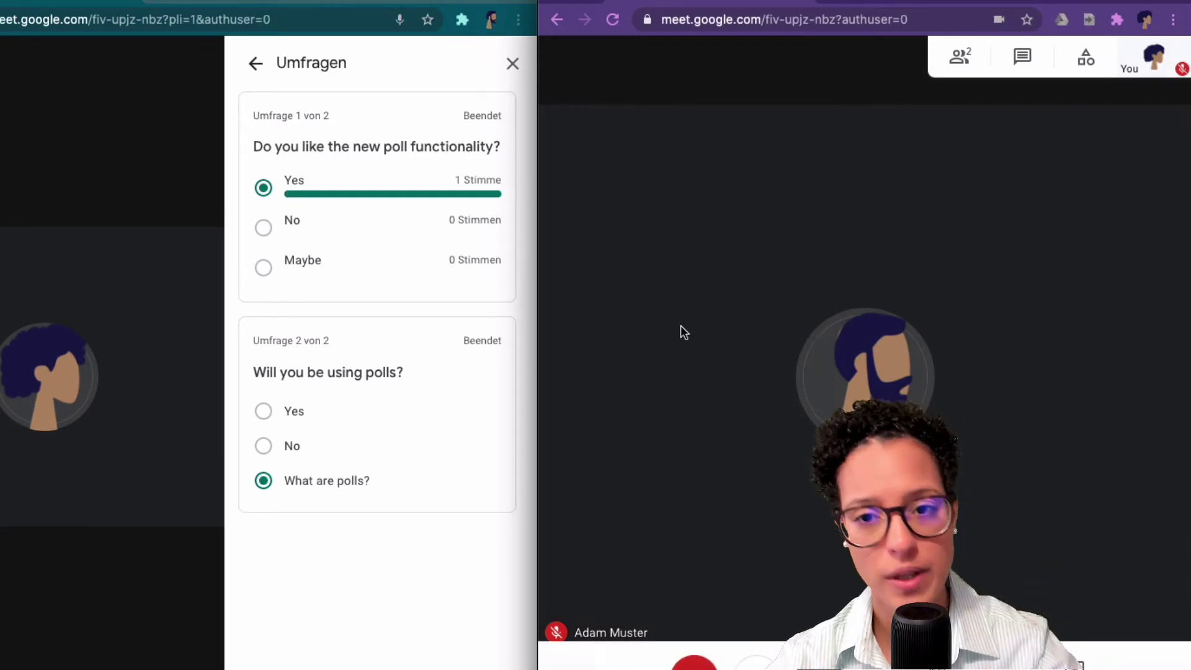
# Step: Close the ended polls panel, reopen Activities > Umfragen to view results, close it, and hang up
pyautogui.click(513, 63)
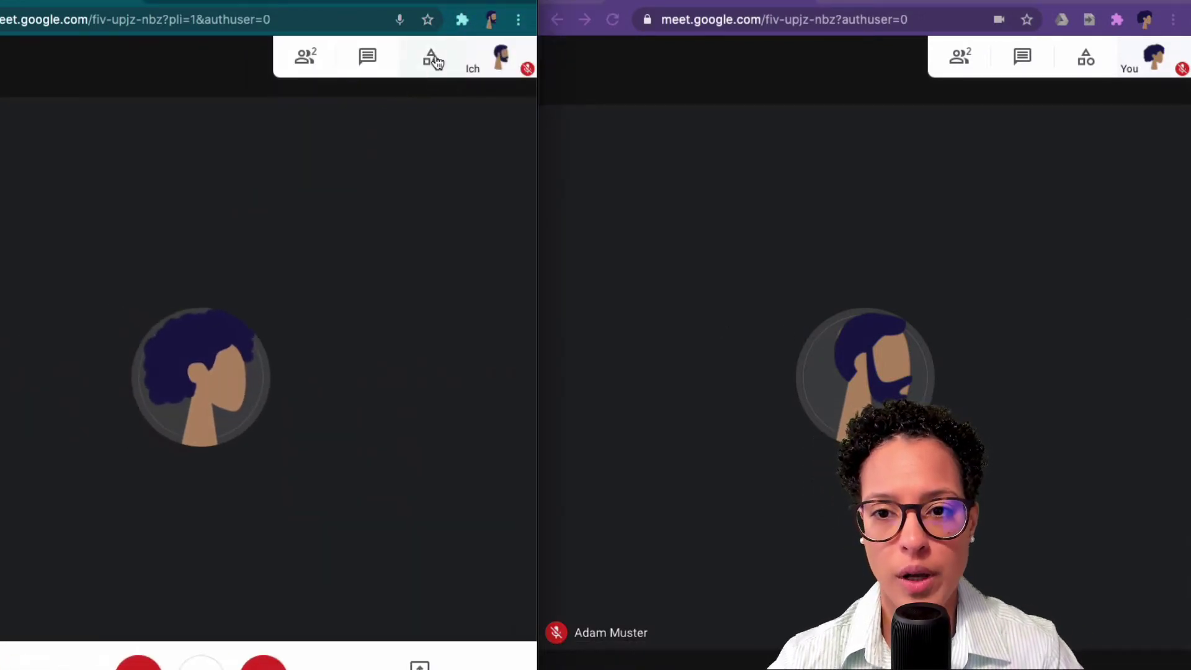
pyautogui.click(432, 60)
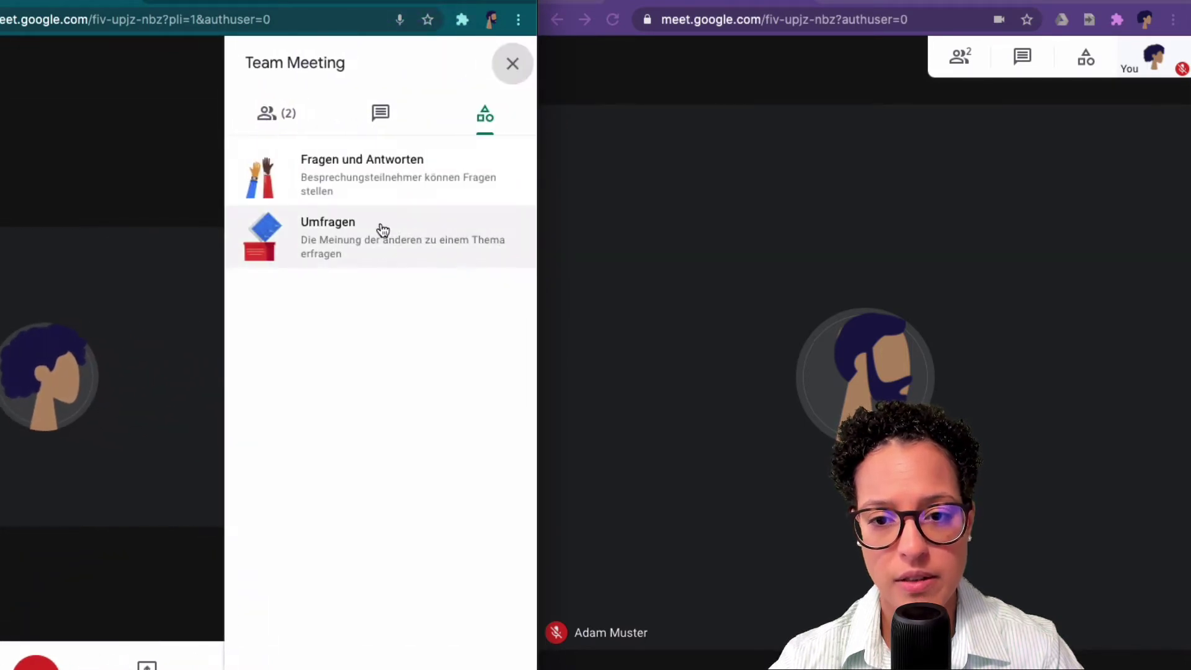
pyautogui.click(382, 242)
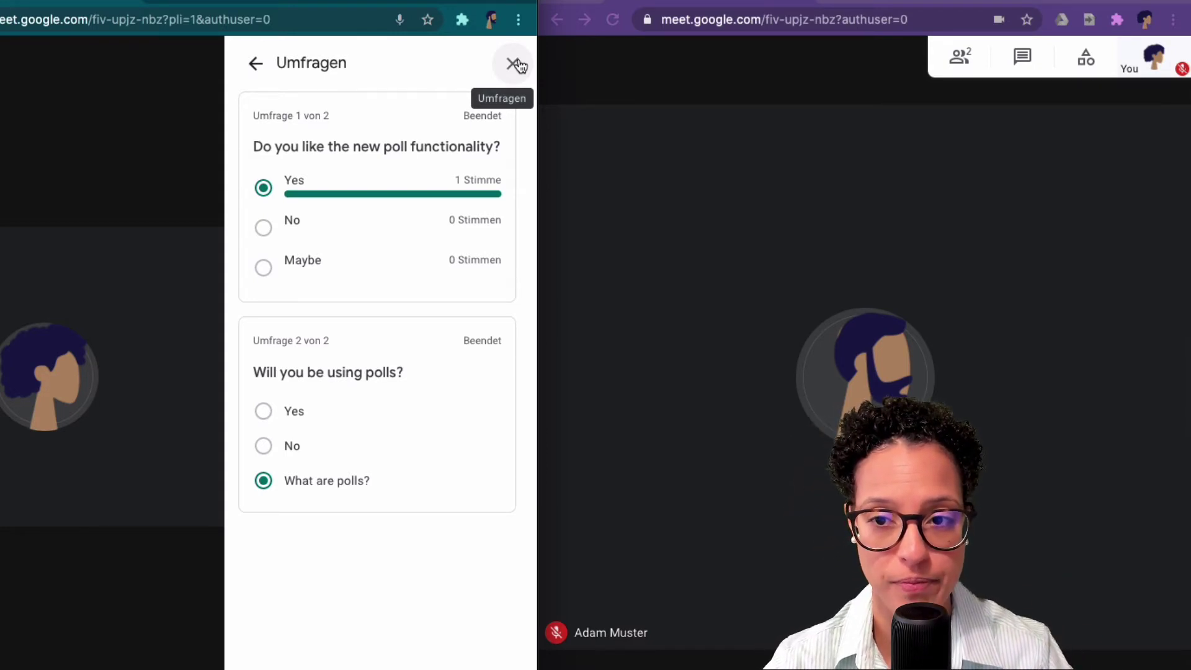
pyautogui.click(513, 64)
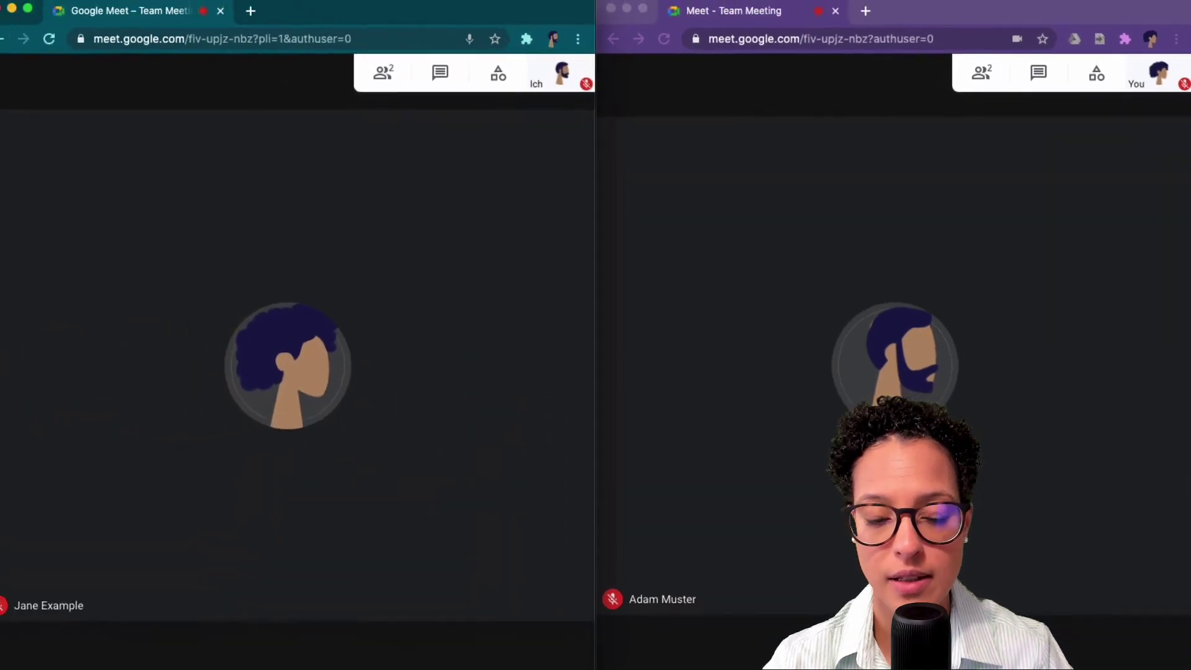
pyautogui.click(290, 632)
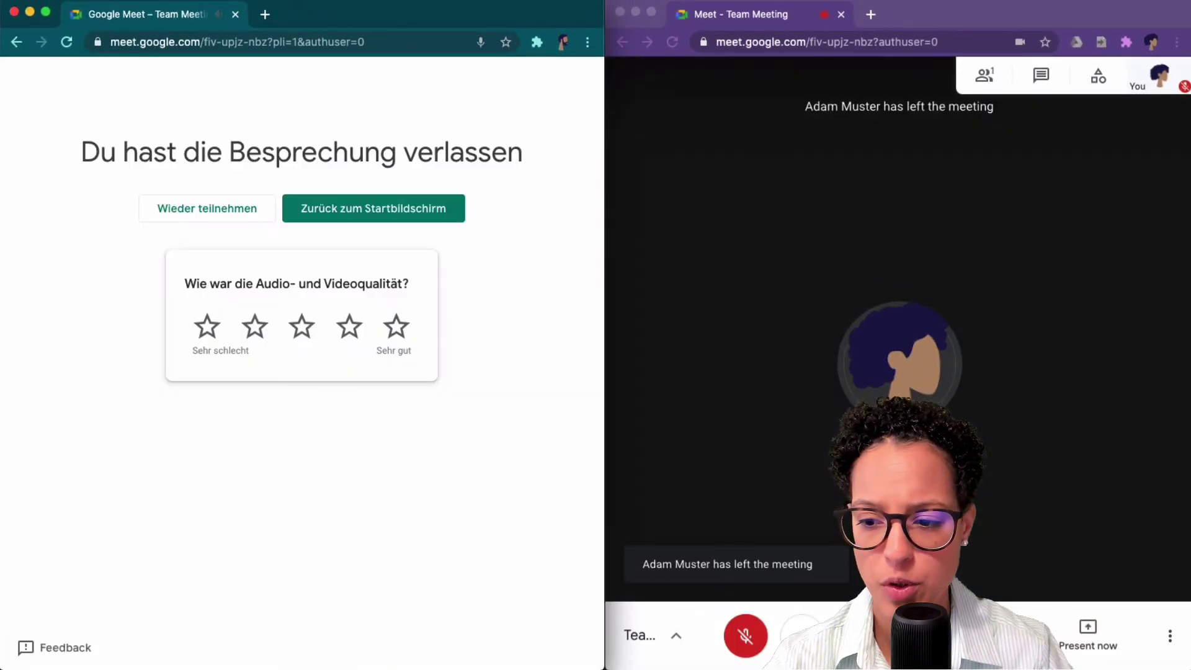
# Step: Open the 'Meeting data from Team Meeting' email and its Polling Results sheet in Drive
pyautogui.press('super+grave')
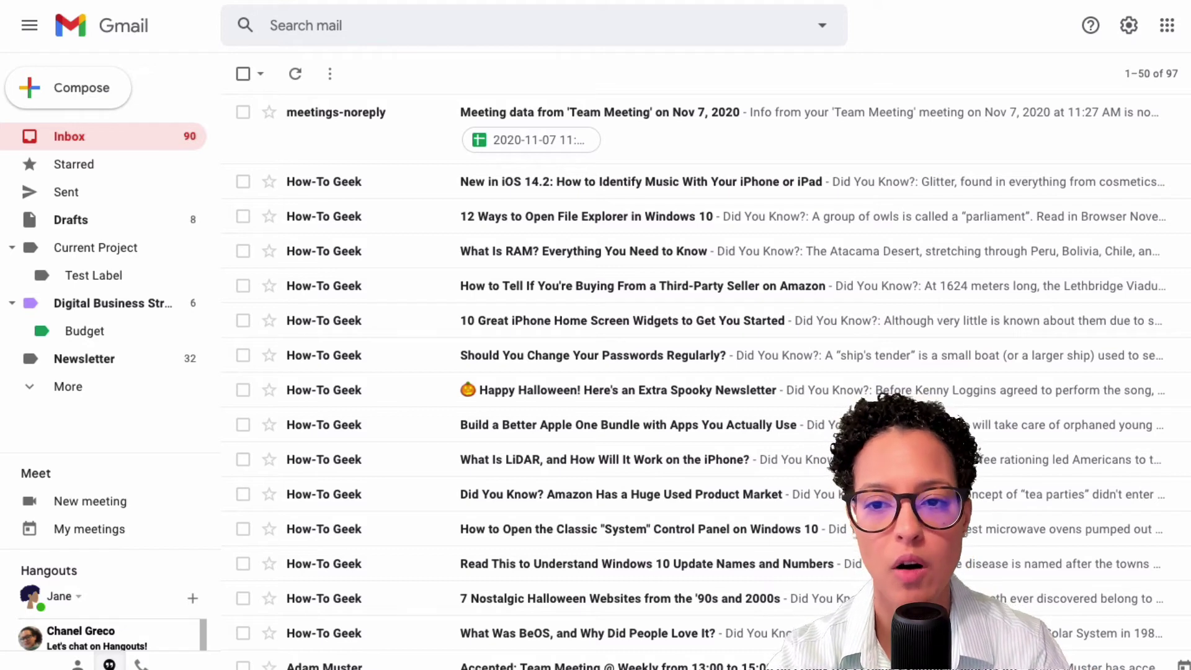
pyautogui.click(642, 154)
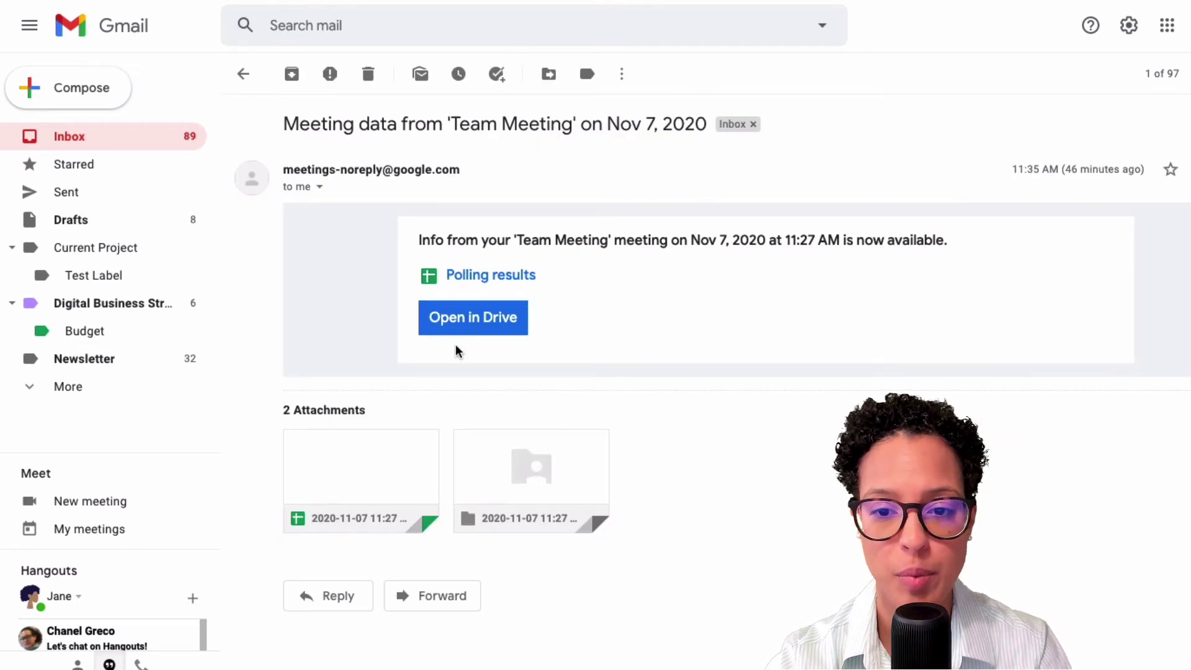
pyautogui.click(455, 323)
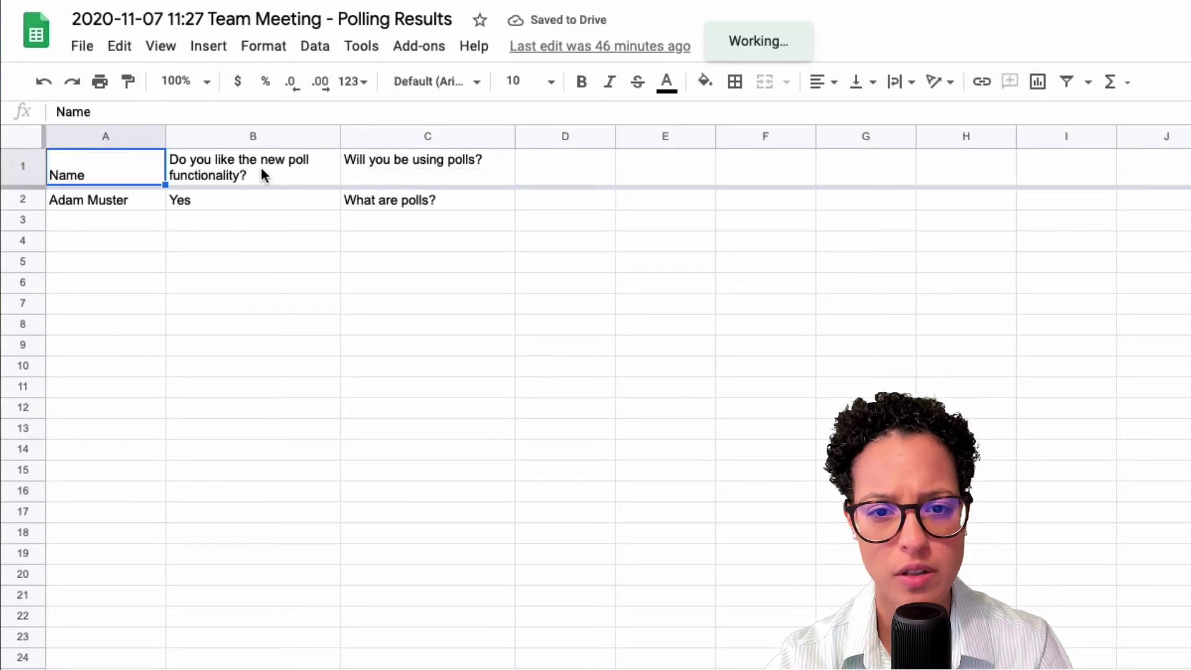
# Step: Inspect the All Polls question headers, respondent and answers, then view the Poll 1 and Poll 2 sheets
pyautogui.click(259, 165)
pyautogui.click(399, 163)
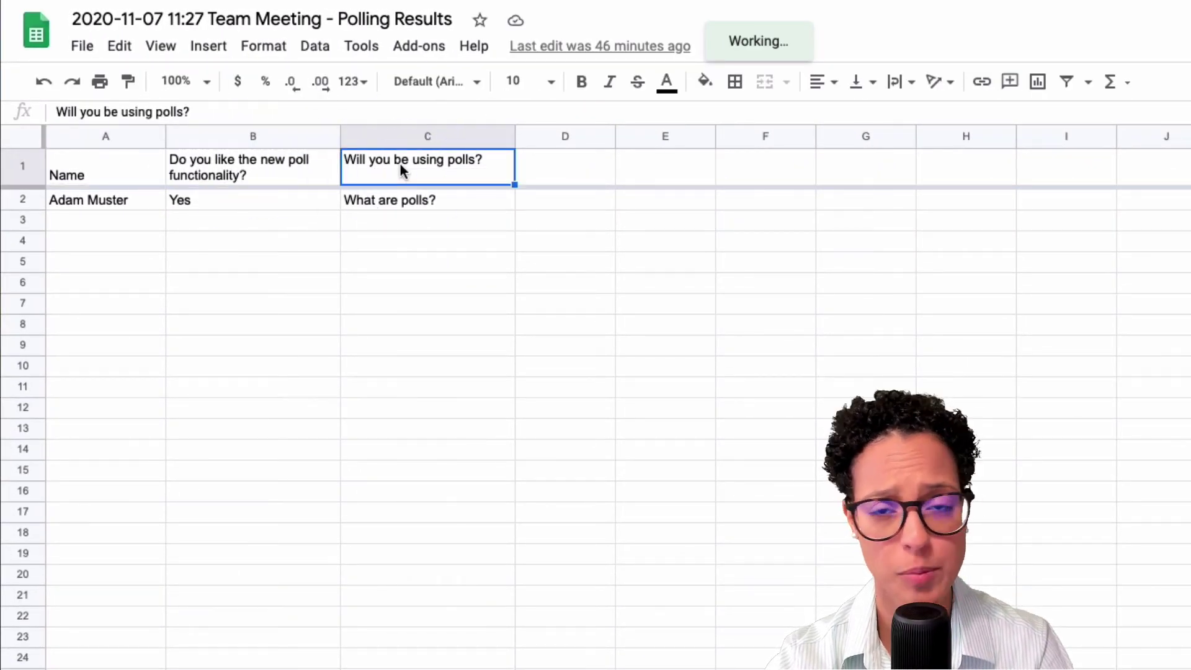
pyautogui.click(94, 200)
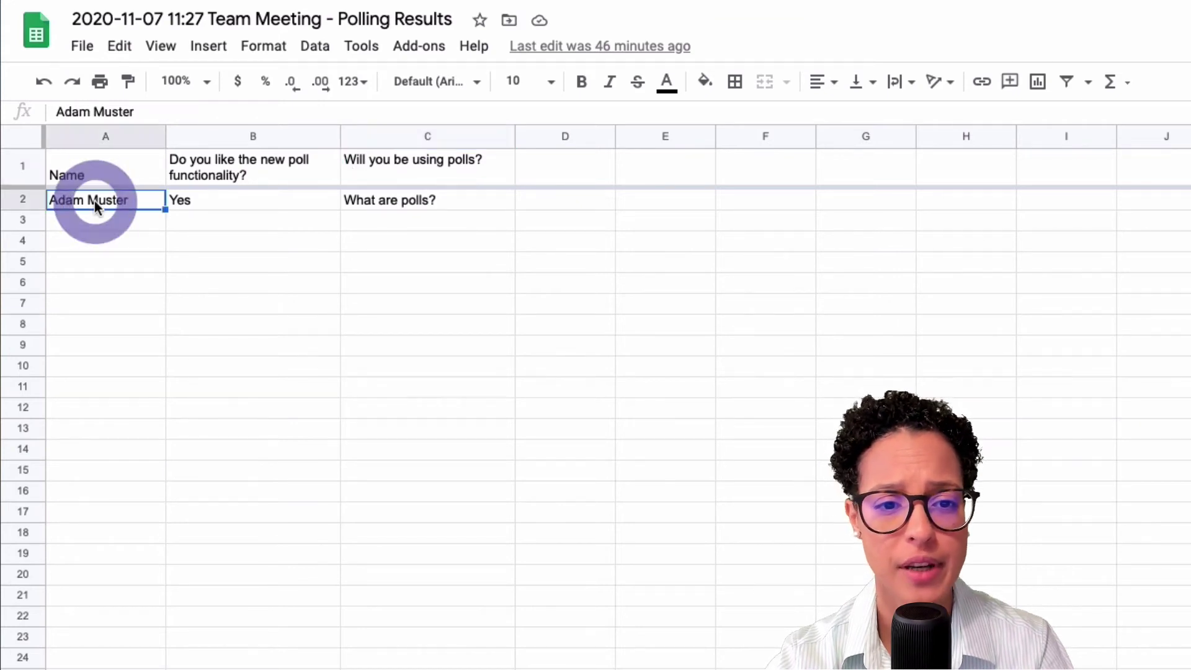
pyautogui.click(98, 221)
pyautogui.click(223, 203)
pyautogui.click(412, 200)
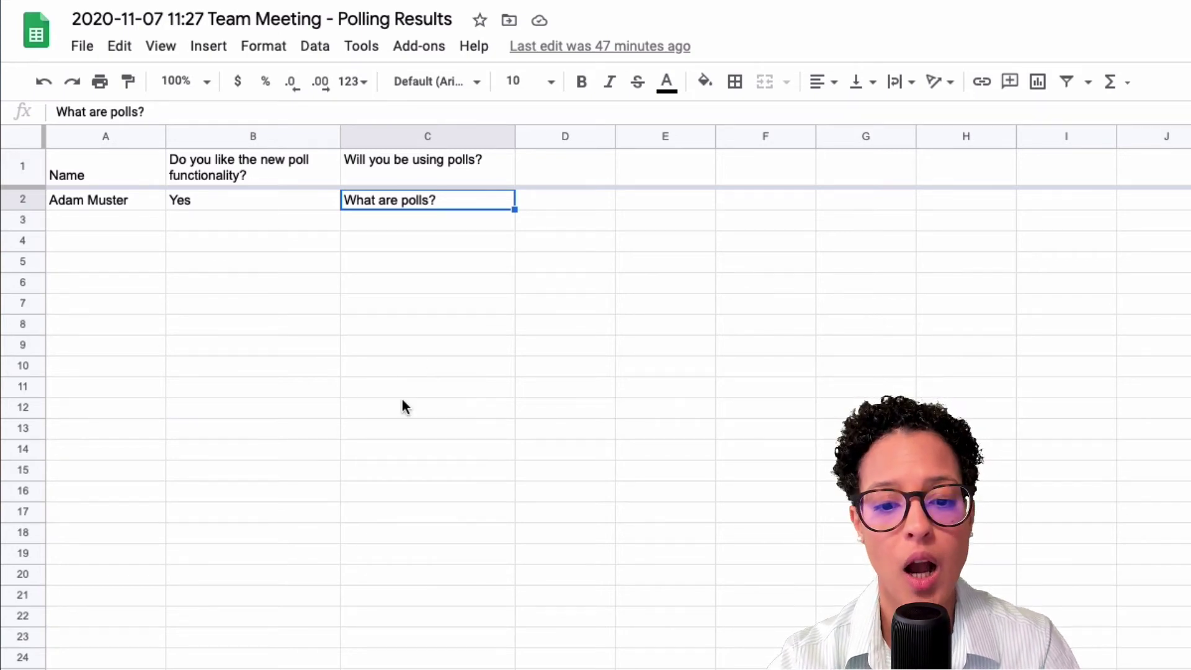
pyautogui.click(242, 650)
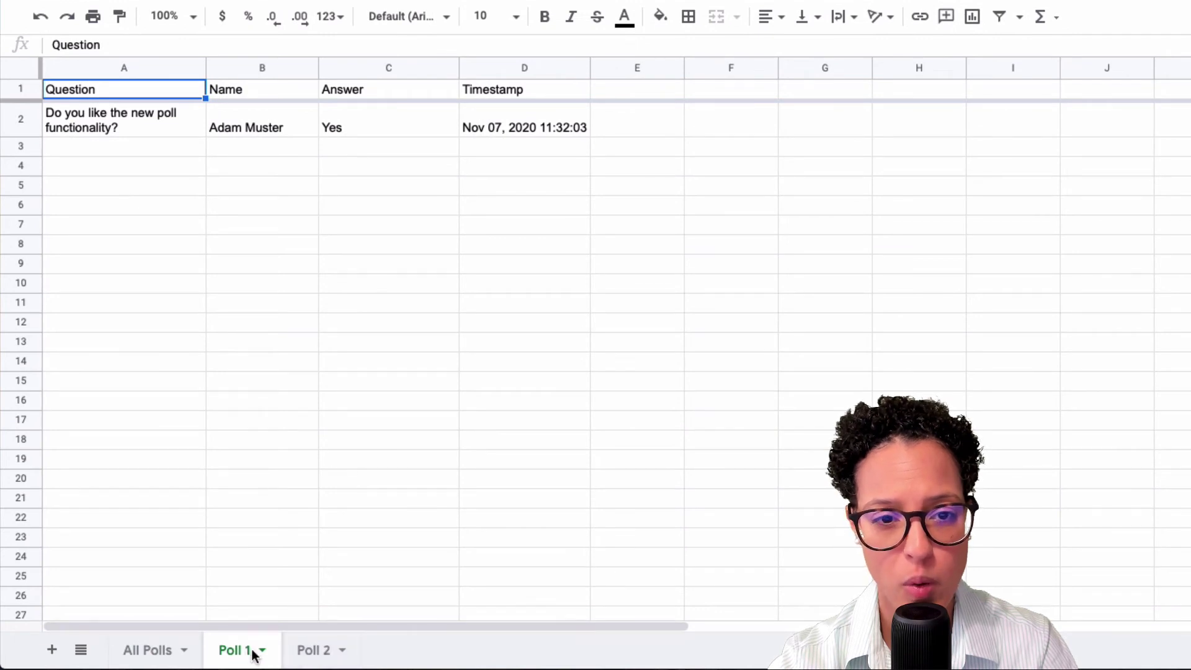
pyautogui.click(329, 648)
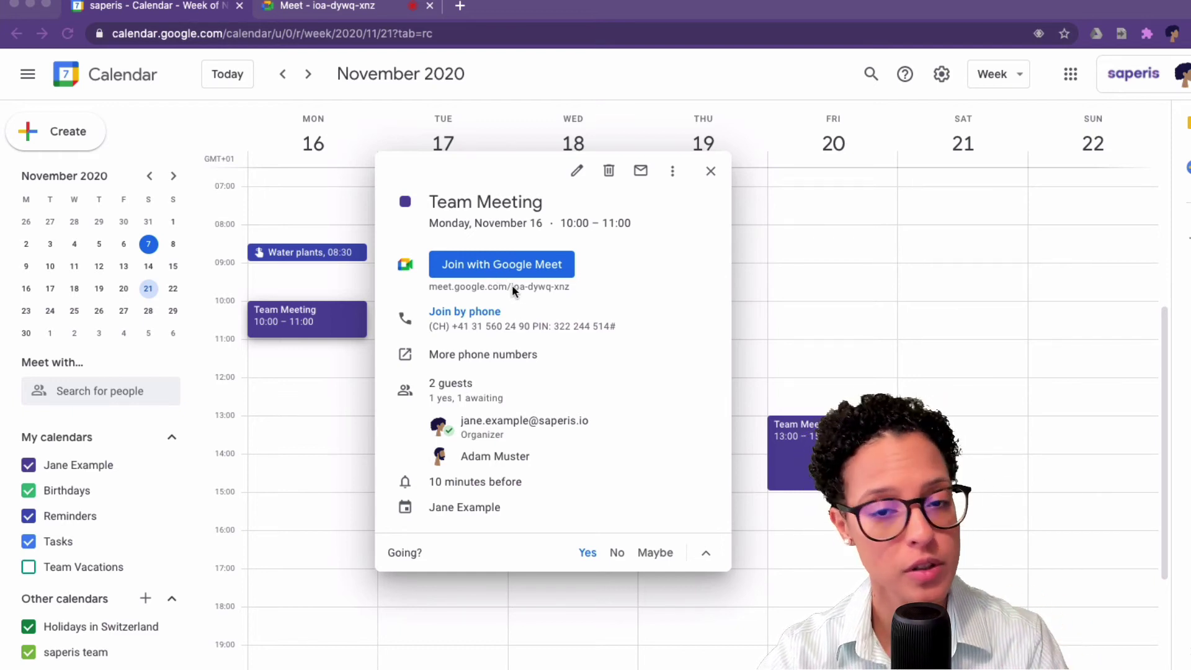
# Step: Switch to the Meet tab holding the November 16 Team Meeting video call
pyautogui.click(333, 7)
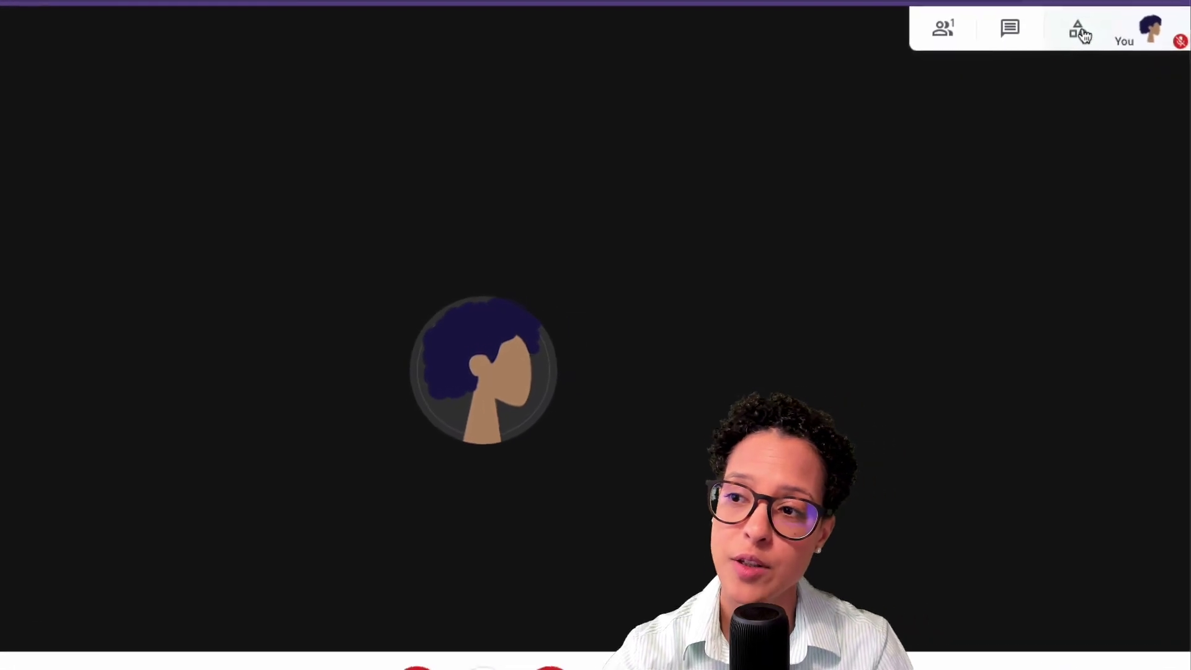
# Step: Start a new poll from Activities and paste the question 'Do you like the new poll functionality?'
pyautogui.click(1081, 31)
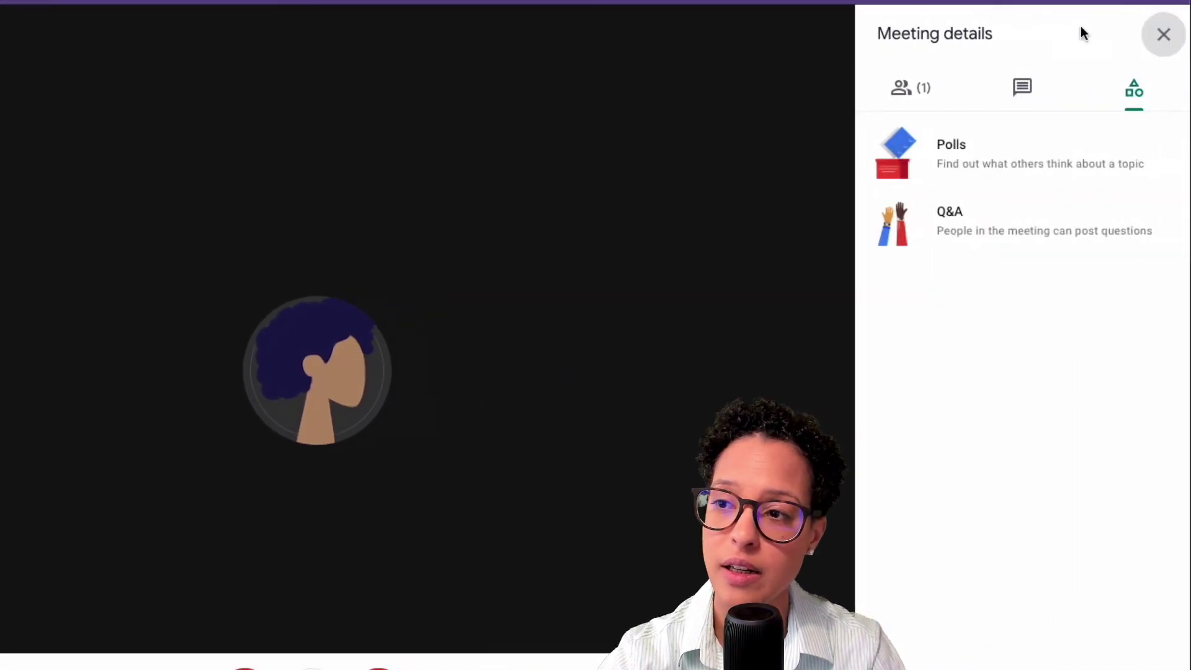
pyautogui.click(992, 164)
pyautogui.click(1013, 471)
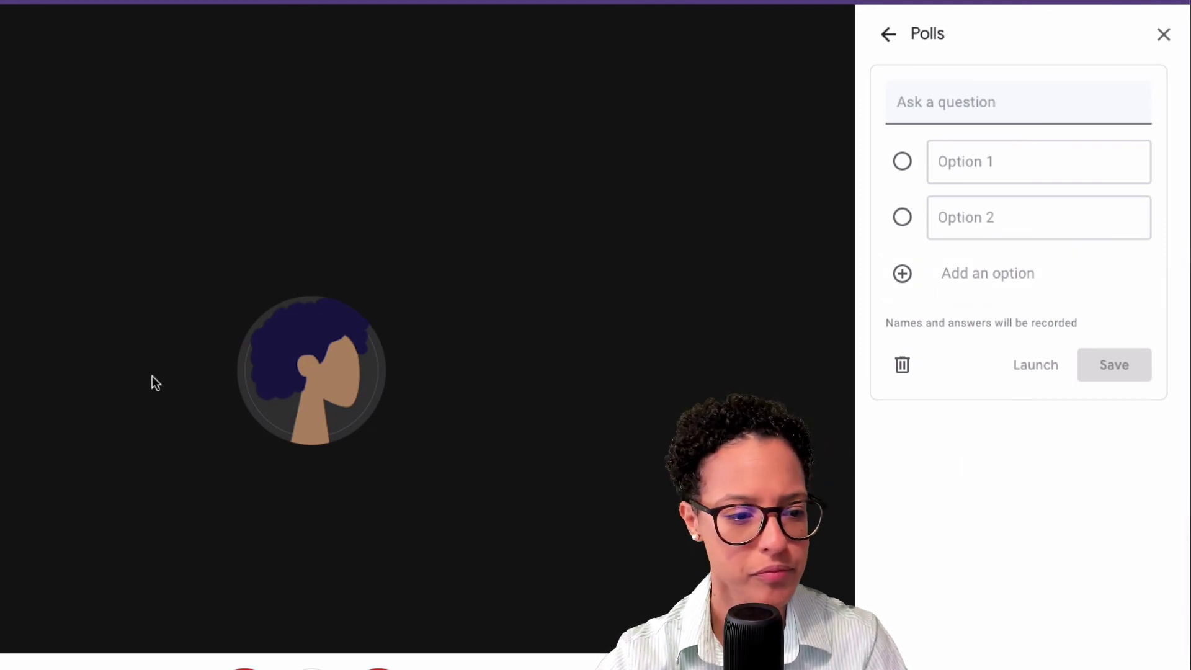
pyautogui.click(963, 101)
pyautogui.write('Do you like the new poll functionality?')
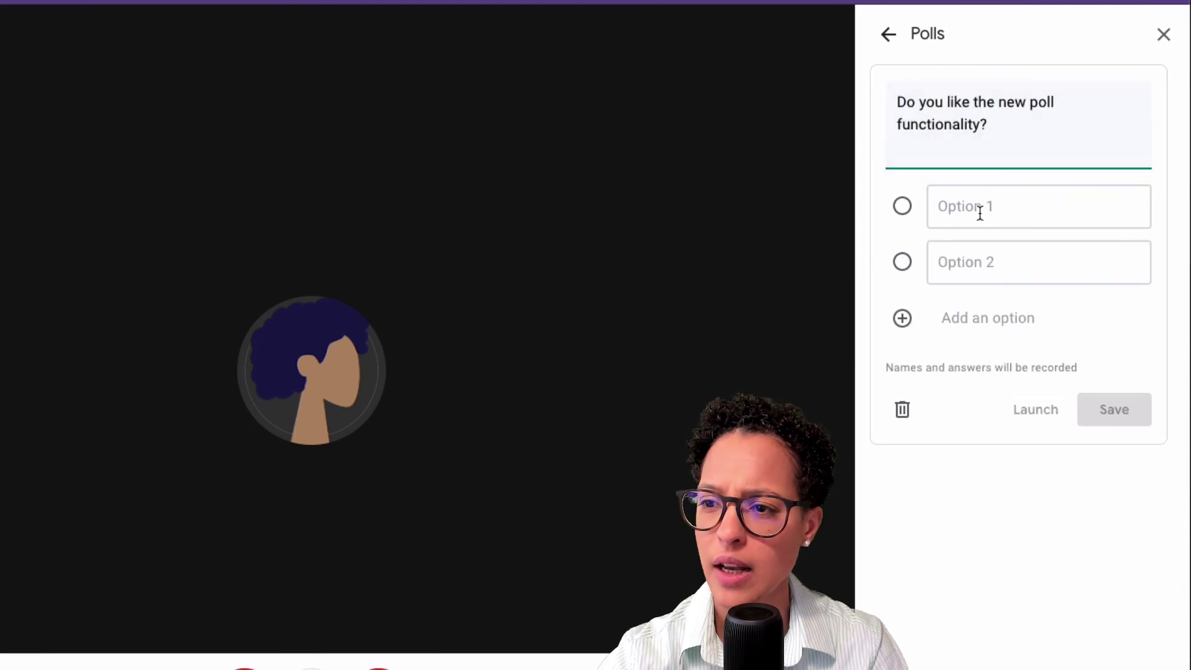
pyautogui.press('BackSpace')
# Step: Enter 'yes' and 'no' as the two answer options and save the poll
pyautogui.click(969, 197)
pyautogui.write('yes')
pyautogui.click(990, 235)
pyautogui.write('ye')
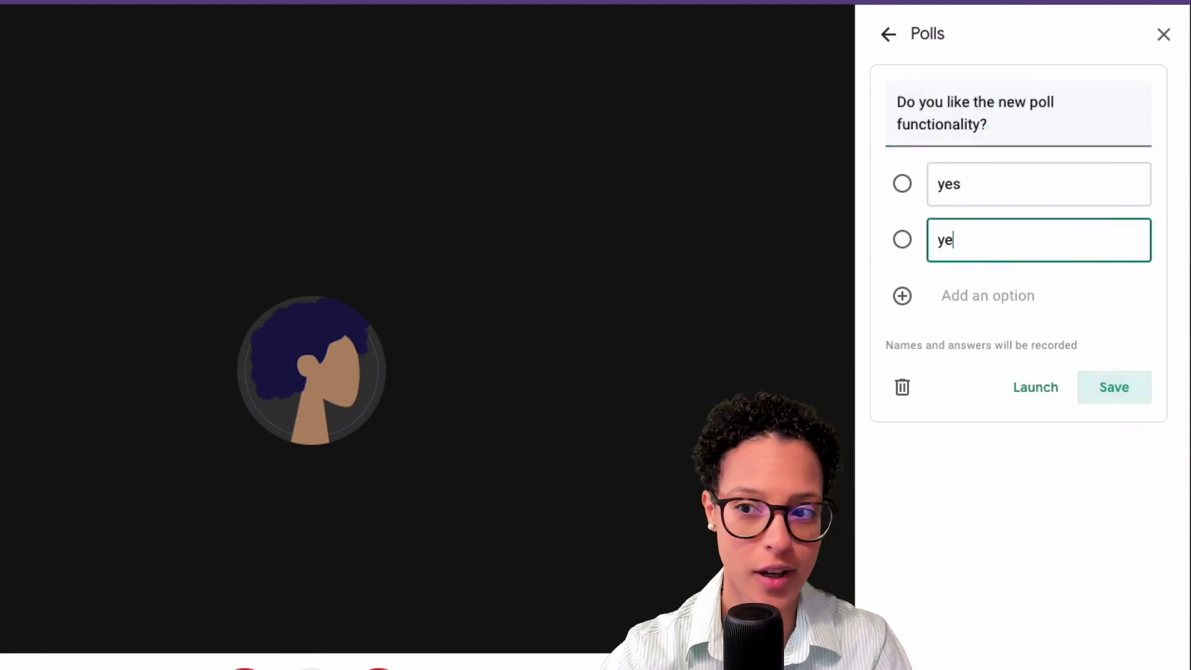
pyautogui.press('BackSpace')
pyautogui.press('BackSpace')
pyautogui.write('no')
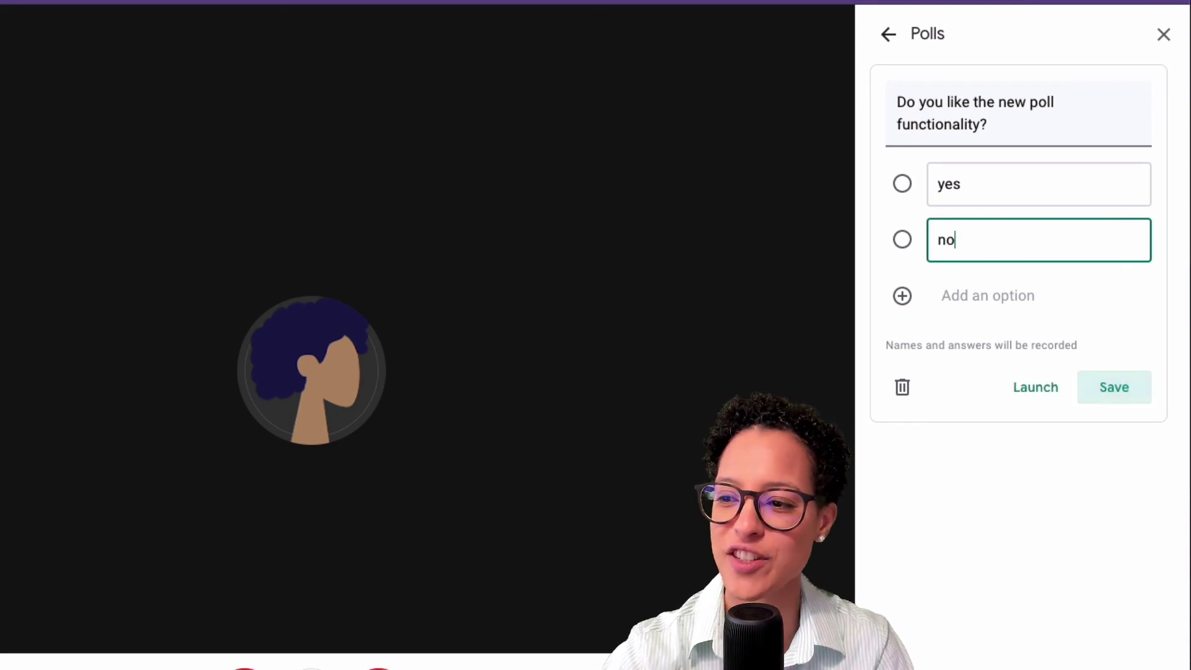
pyautogui.click(1111, 388)
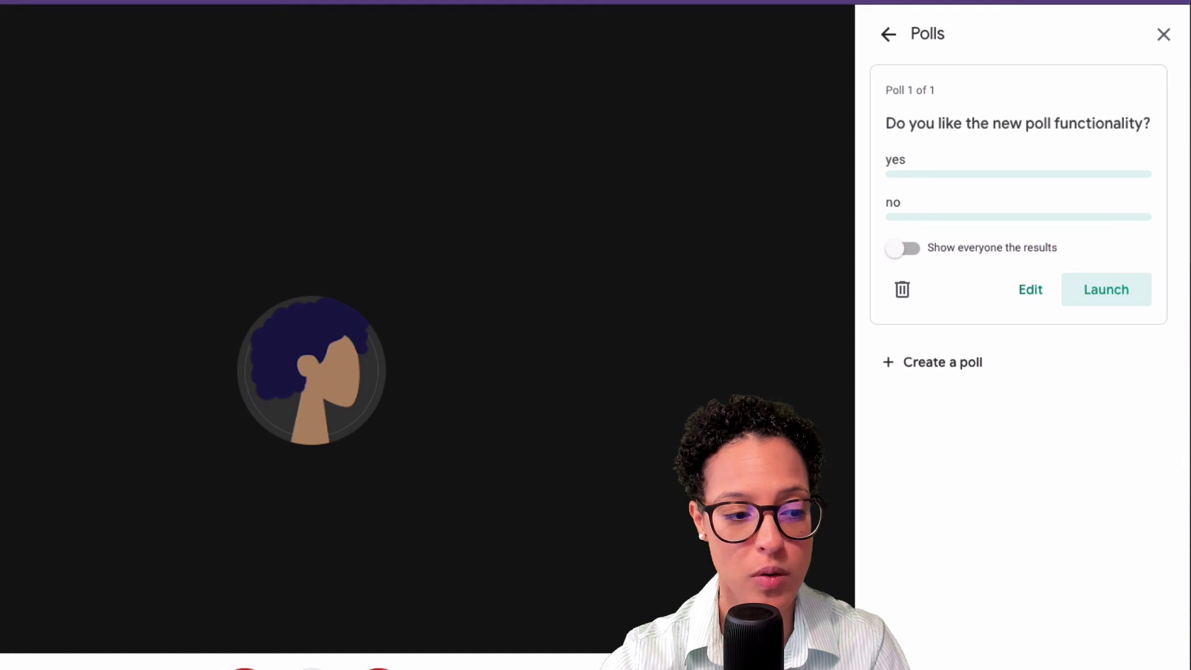
# Step: Create another poll with the pasted question 'Will you be using polls?', options 'yes' and 'no', and save it
pyautogui.click(912, 362)
pyautogui.click(965, 376)
pyautogui.write('Will you be using polls?')
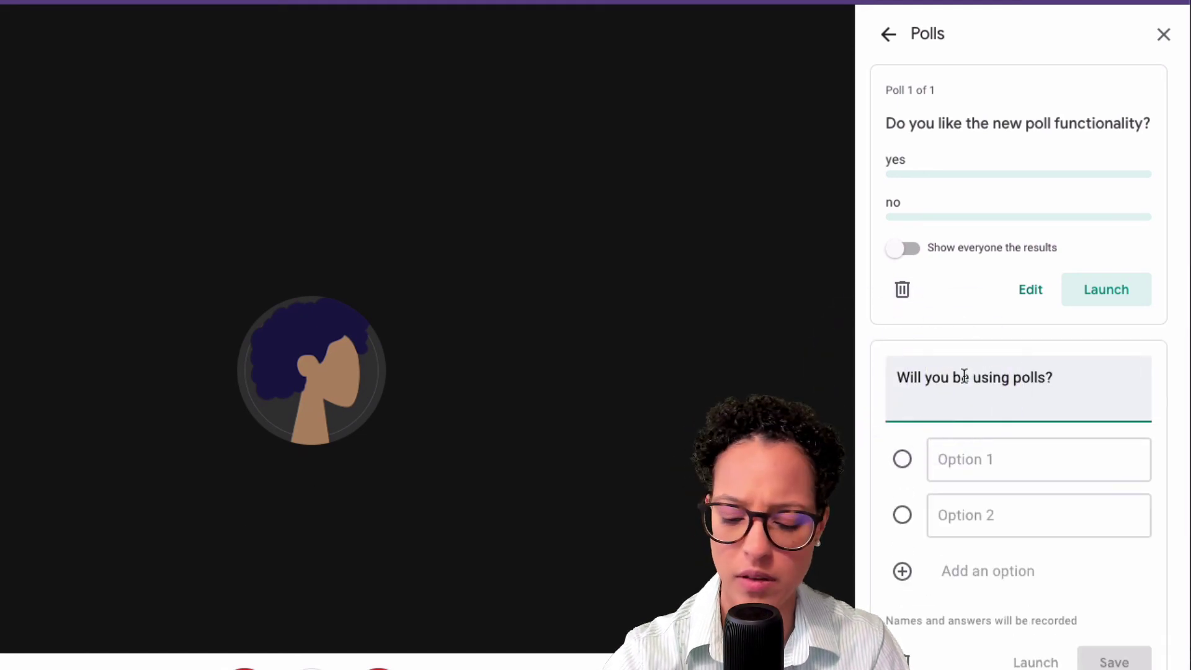
pyautogui.press('BackSpace')
pyautogui.click(930, 444)
pyautogui.write('yes')
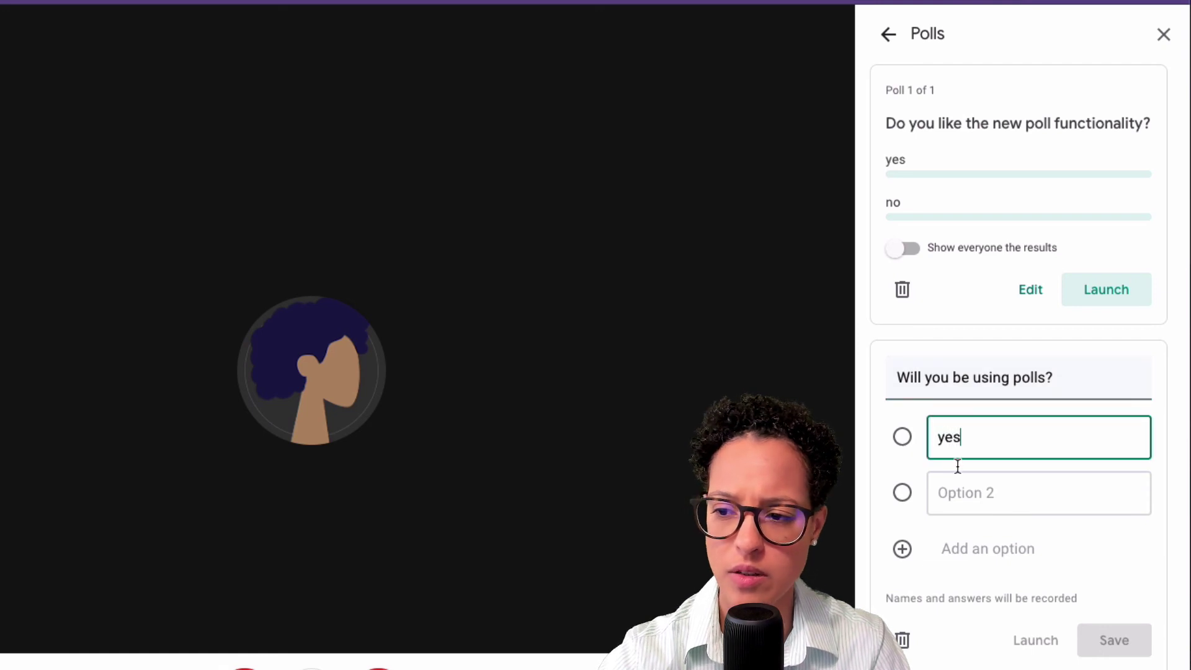
pyautogui.click(964, 503)
pyautogui.write('no')
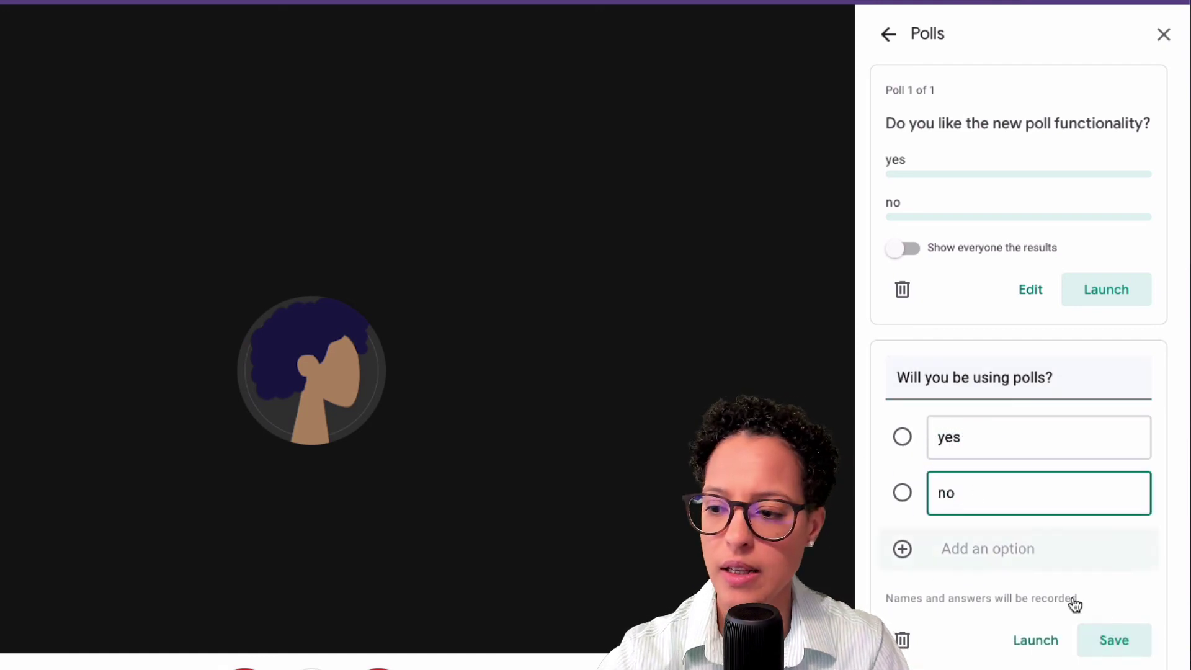
pyautogui.click(1108, 641)
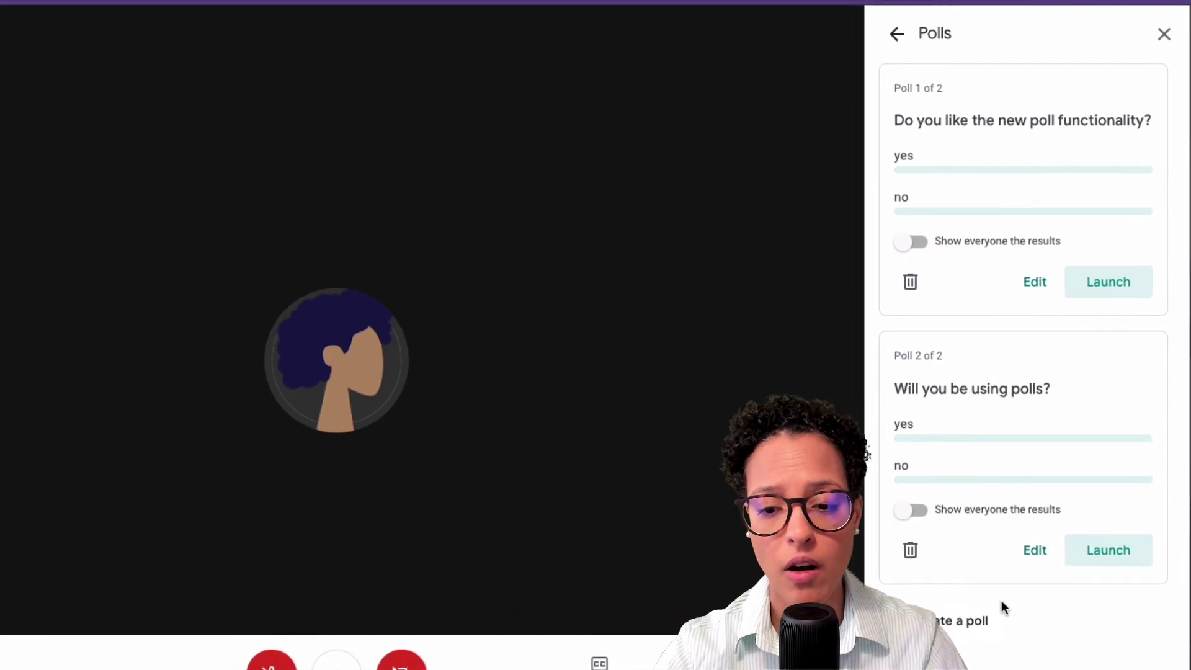
# Step: Hang up with the red button to leave the meeting
pyautogui.click(337, 663)
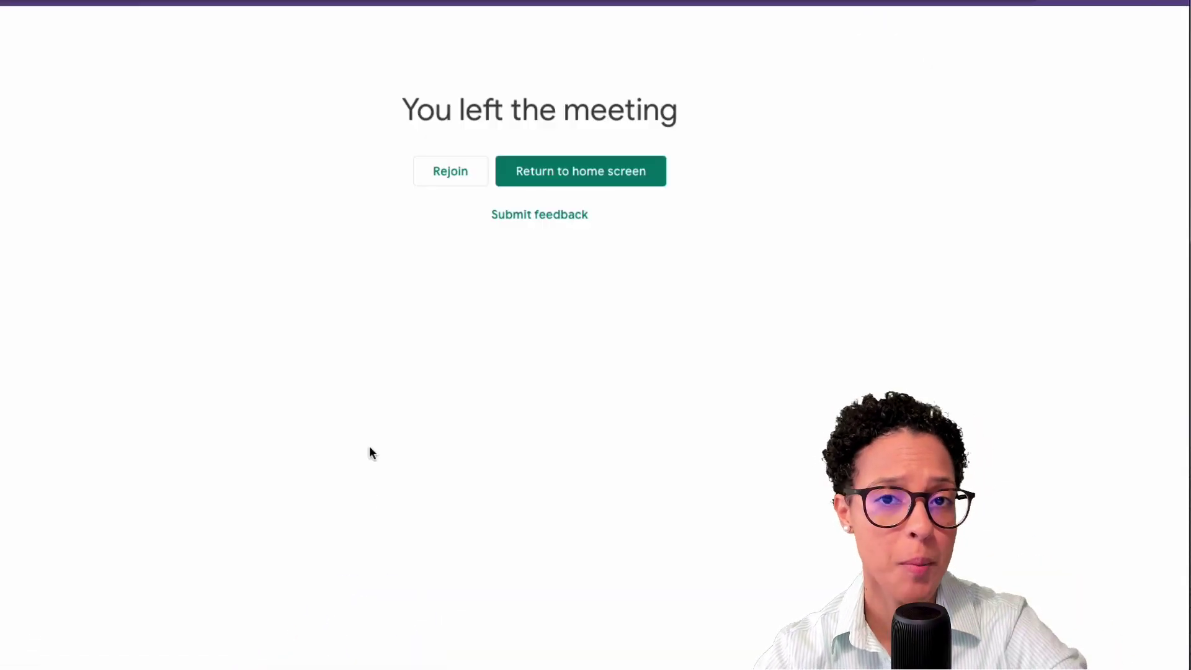